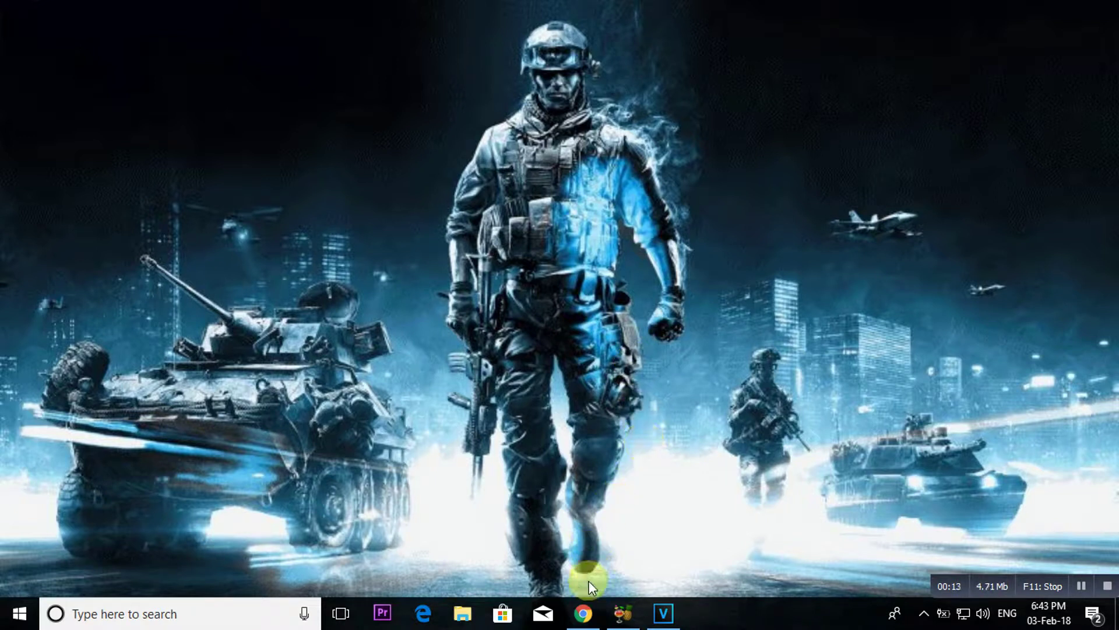
Step: Switch to Chrome to look over the YouTube channel's uploaded videos, and check the empty VEGAS Pro project
{"action": "left_click", "coordinate": [585, 619]}
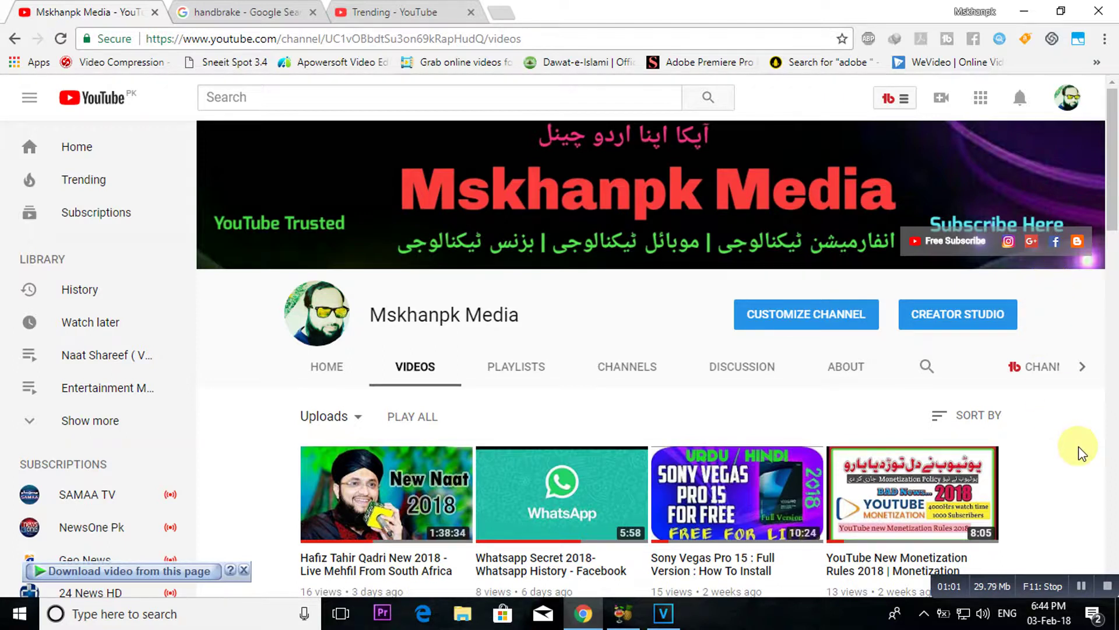
{"action": "scroll", "coordinate": [1079, 452], "scroll_direction": "down", "scroll_amount": 3}
{"action": "scroll", "coordinate": [1077, 455], "scroll_direction": "up", "scroll_amount": 2}
{"action": "scroll", "coordinate": [1075, 448], "scroll_direction": "up", "scroll_amount": 1}
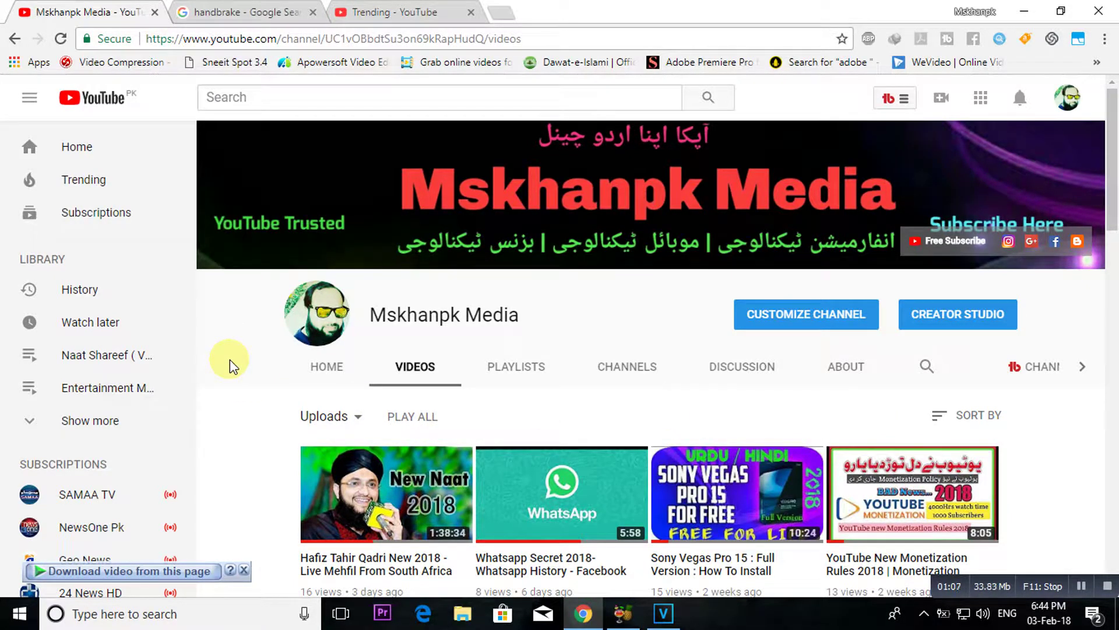
{"action": "left_click", "coordinate": [663, 614]}
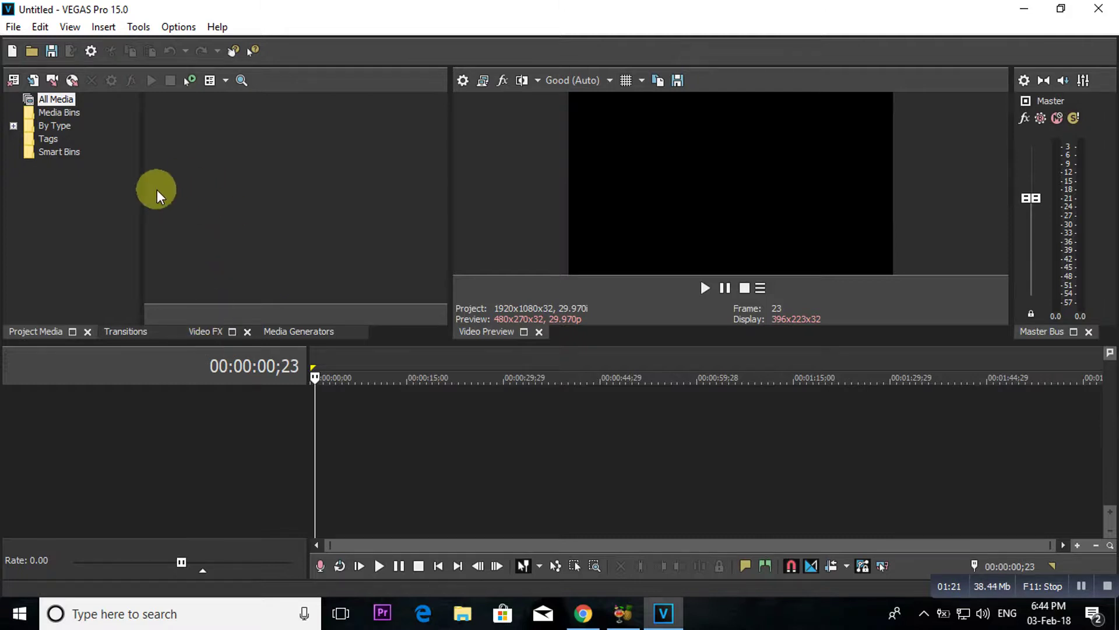
{"action": "left_click", "coordinate": [665, 613]}
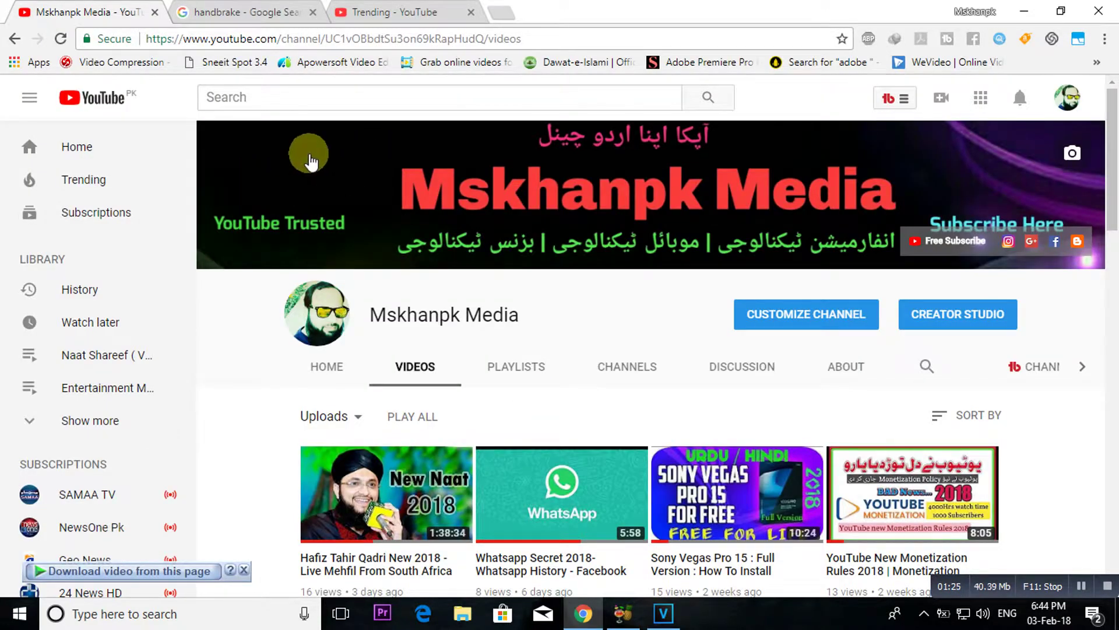
Step: Open the Muhabbat Episode 14 Promo video from the YouTube Trending page and pause its playback
{"action": "left_click", "coordinate": [383, 12]}
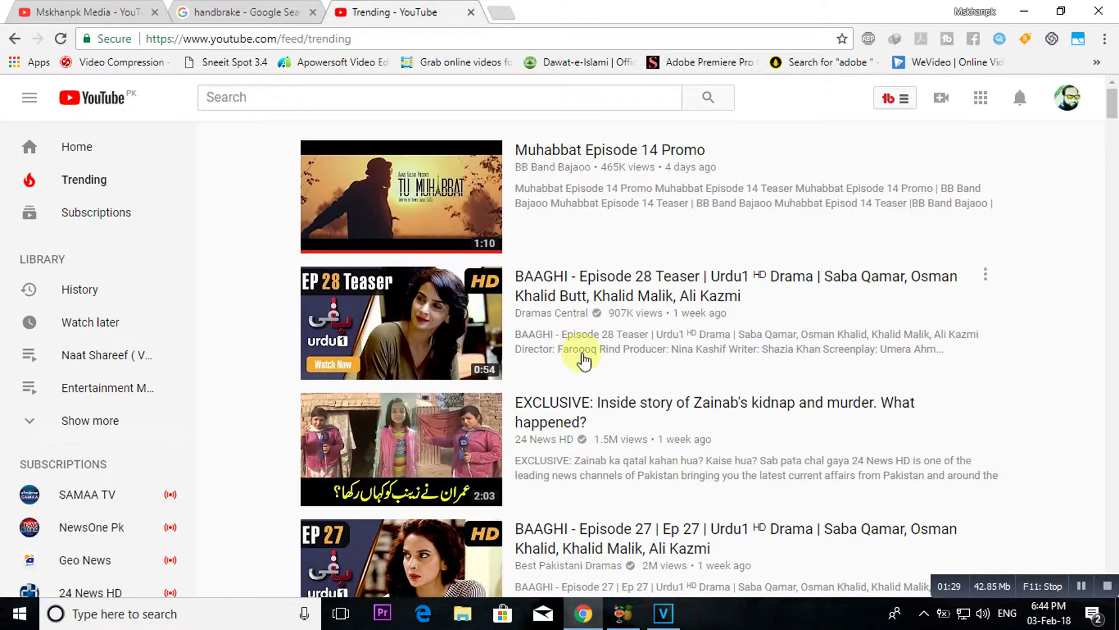
{"action": "left_click", "coordinate": [415, 190]}
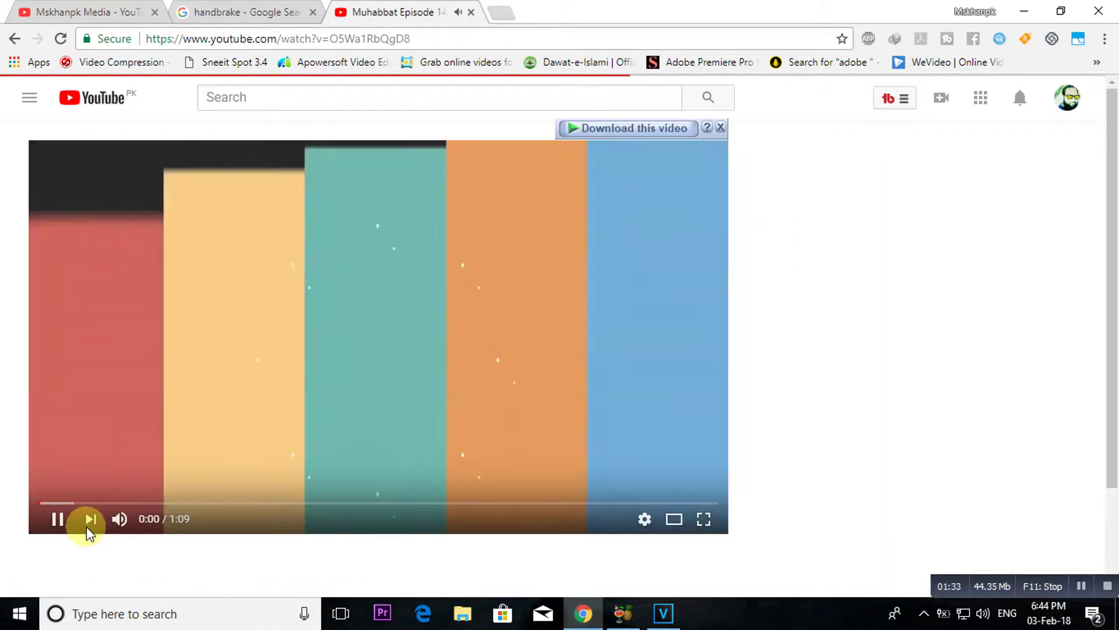
{"action": "left_click", "coordinate": [57, 520]}
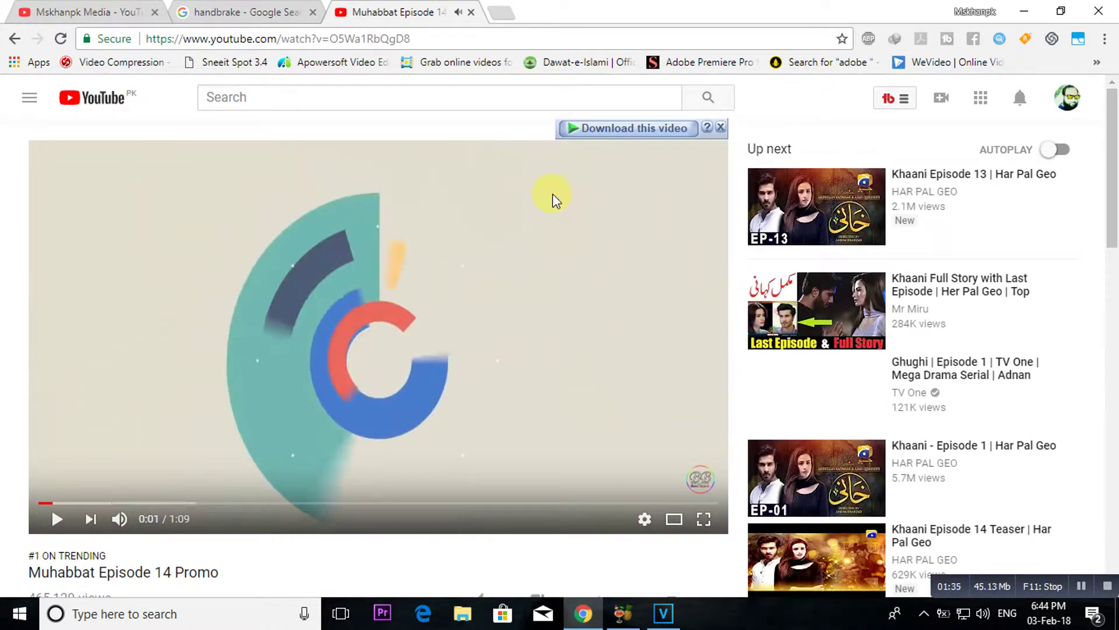
Step: Download the Muhabbat Episode 14 Promo video as a 480p MKV file into the Downloads\Video folder
{"action": "left_click", "coordinate": [595, 131]}
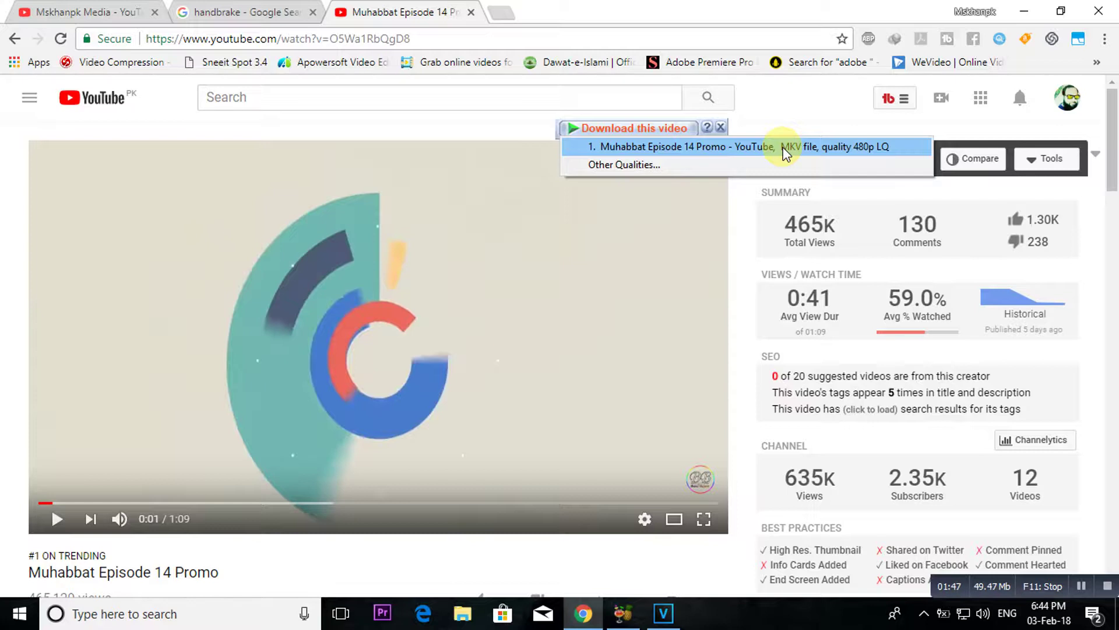
{"action": "left_click", "coordinate": [785, 153]}
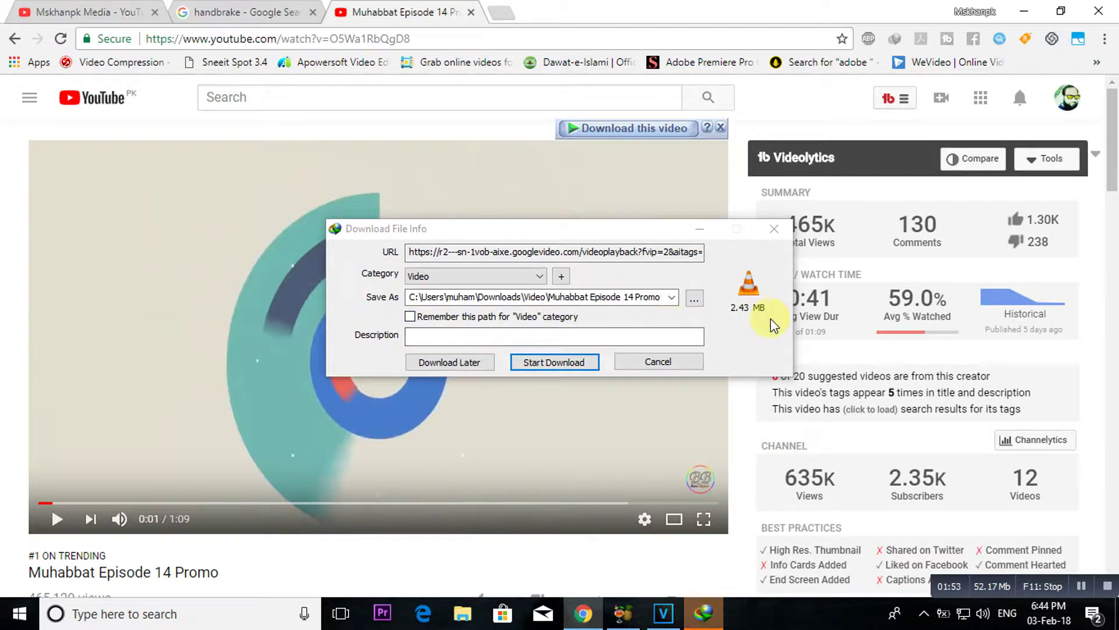
{"action": "left_click", "coordinate": [548, 366]}
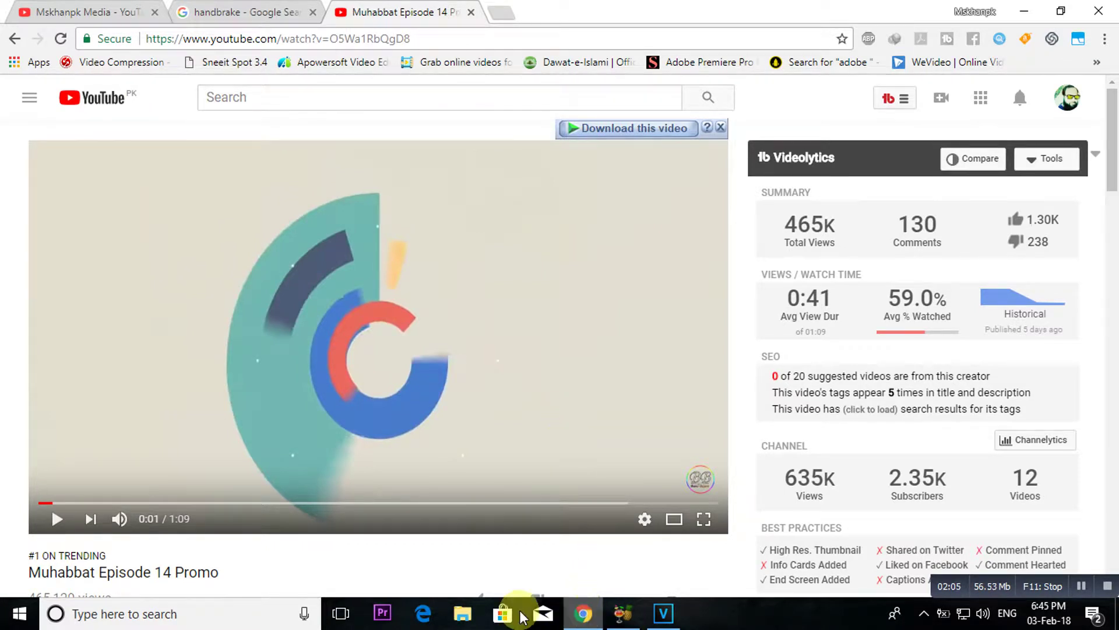
Step: Switch to File Explorer and inspect the downloaded Muhabbat Episode 14 Promo file in the Downloads\Video folder
{"action": "left_click", "coordinate": [462, 613]}
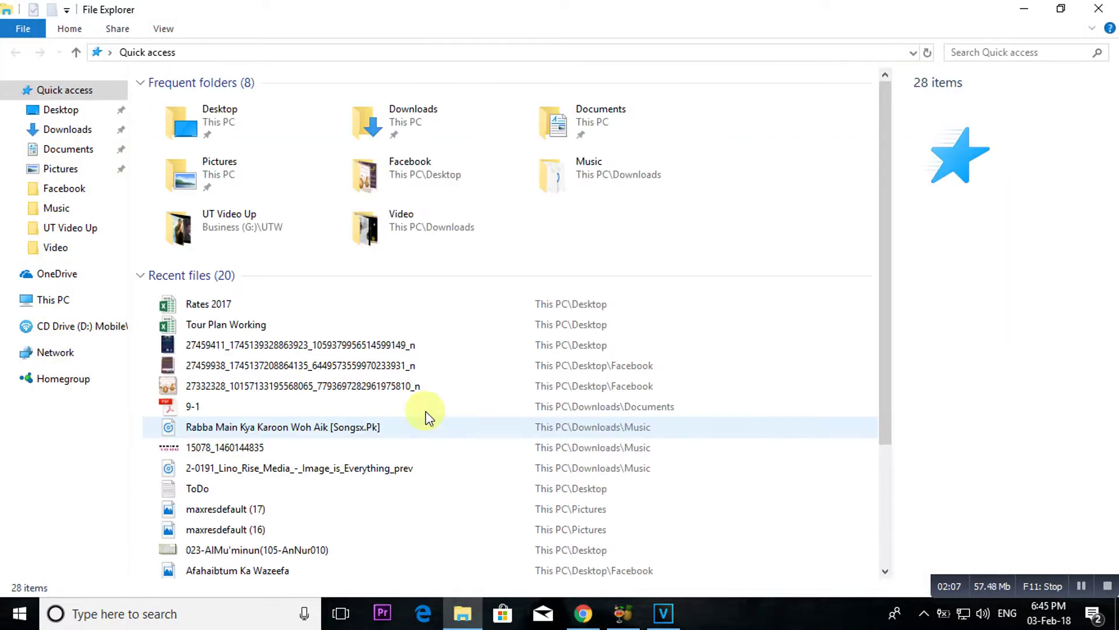
{"action": "left_click", "coordinate": [86, 247]}
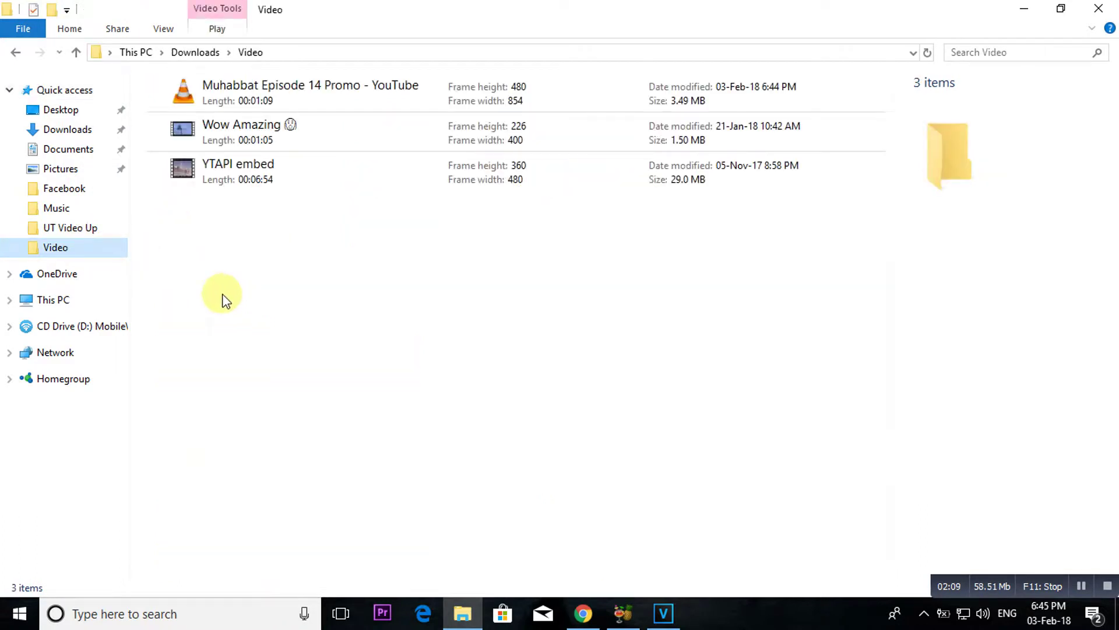
{"action": "left_click", "coordinate": [342, 96]}
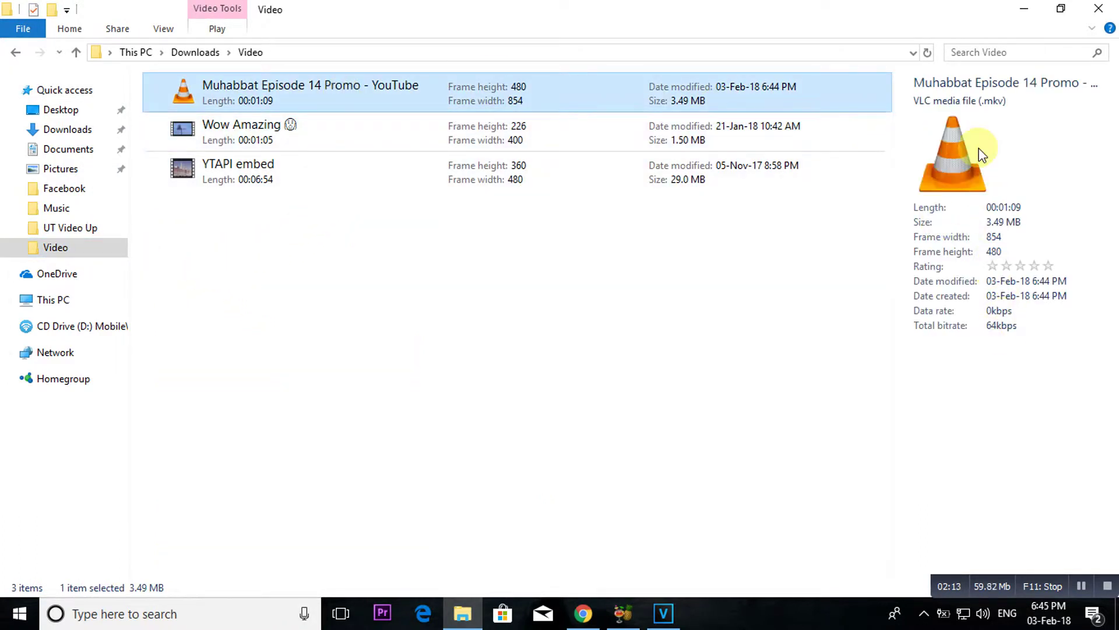
{"action": "left_click", "coordinate": [1025, 11]}
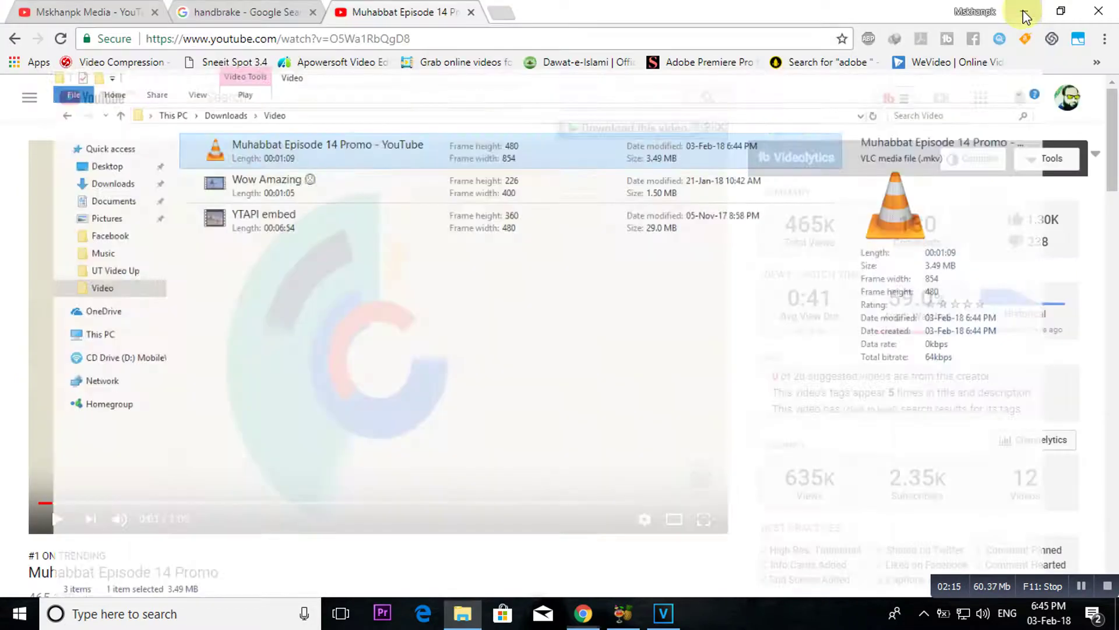
Step: Switch to VEGAS Pro and try to import the downloaded MKV video from the Downloads\Video folder
{"action": "left_click", "coordinate": [663, 613]}
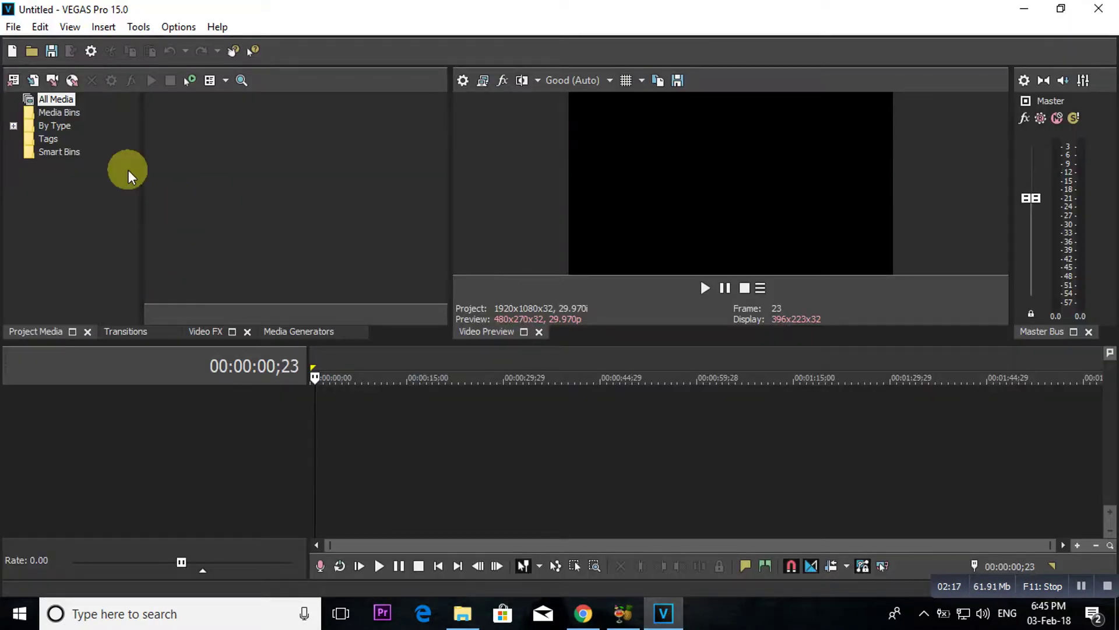
{"action": "left_click", "coordinate": [33, 82]}
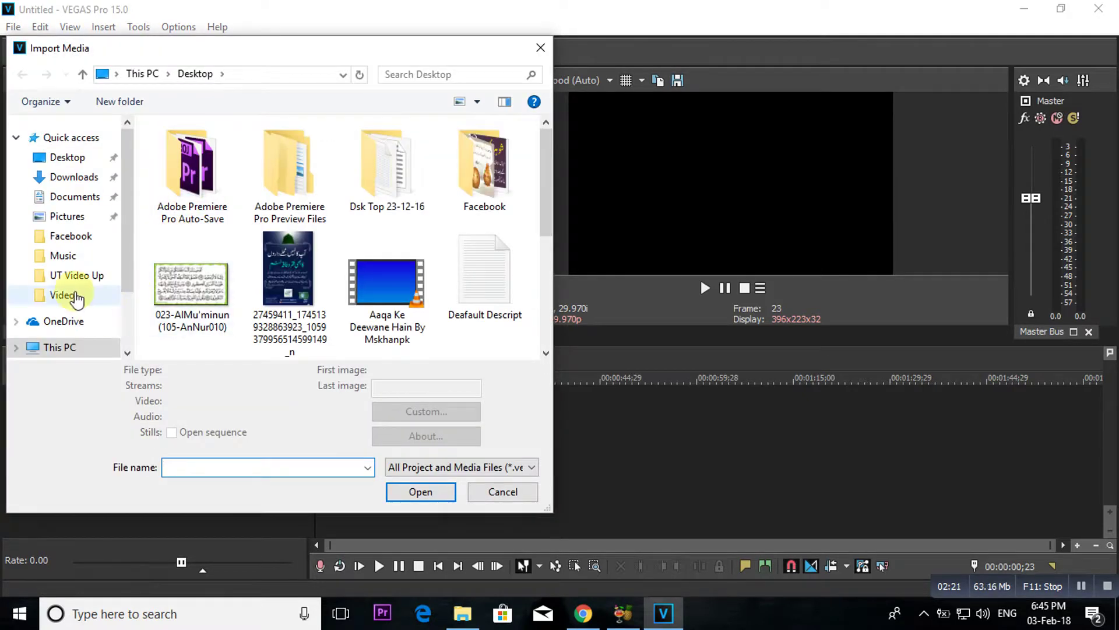
{"action": "left_click", "coordinate": [75, 296]}
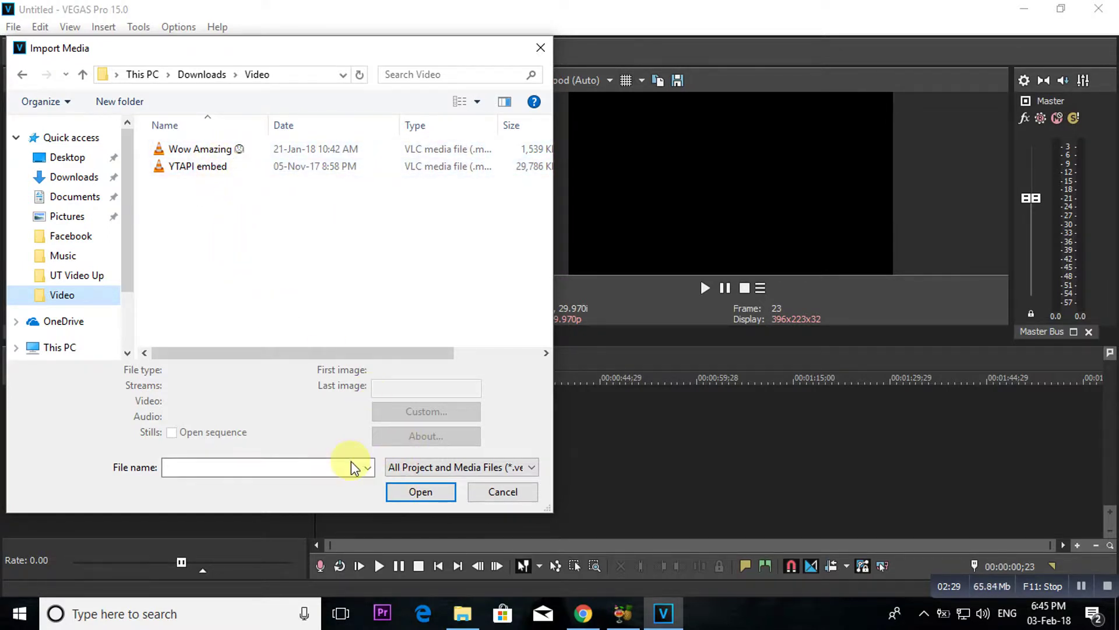
{"action": "left_click", "coordinate": [366, 469]}
{"action": "left_click", "coordinate": [367, 471]}
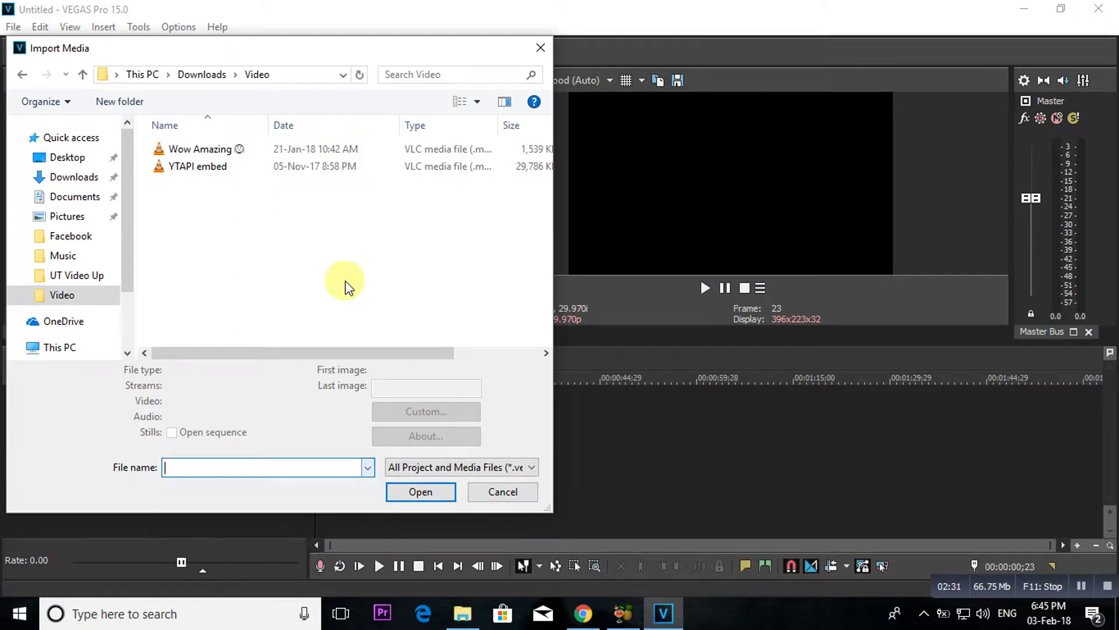
{"action": "left_click", "coordinate": [480, 491]}
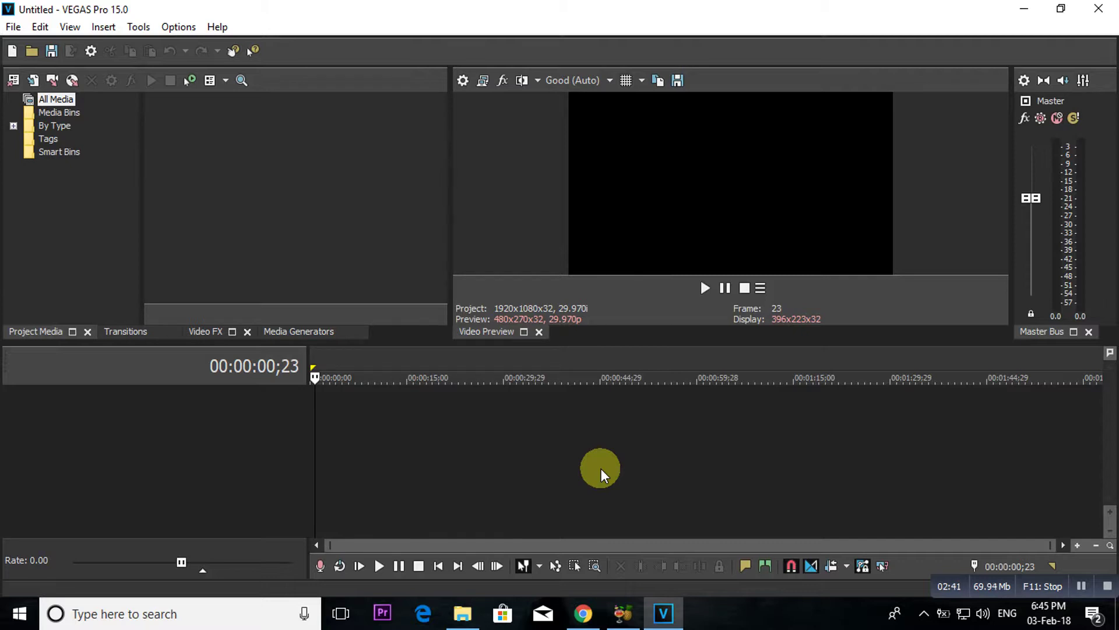
Step: Switch to Chrome, open handbrake.fr from the Google results for handbrake, and examine the HandBrake download page
{"action": "left_click", "coordinate": [1024, 9]}
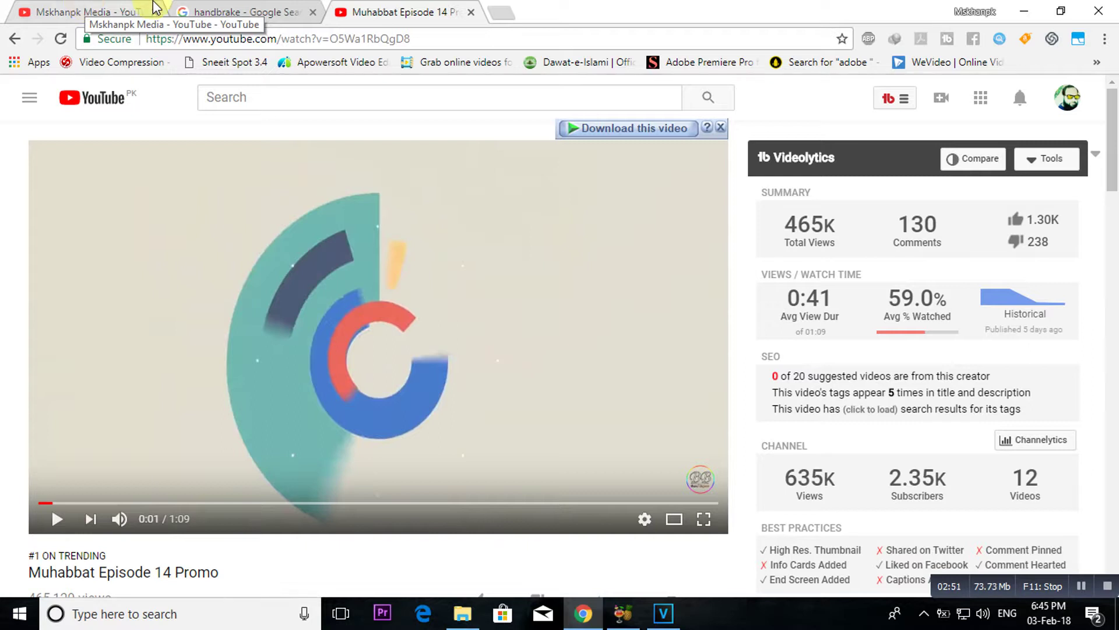
{"action": "left_click", "coordinate": [222, 13]}
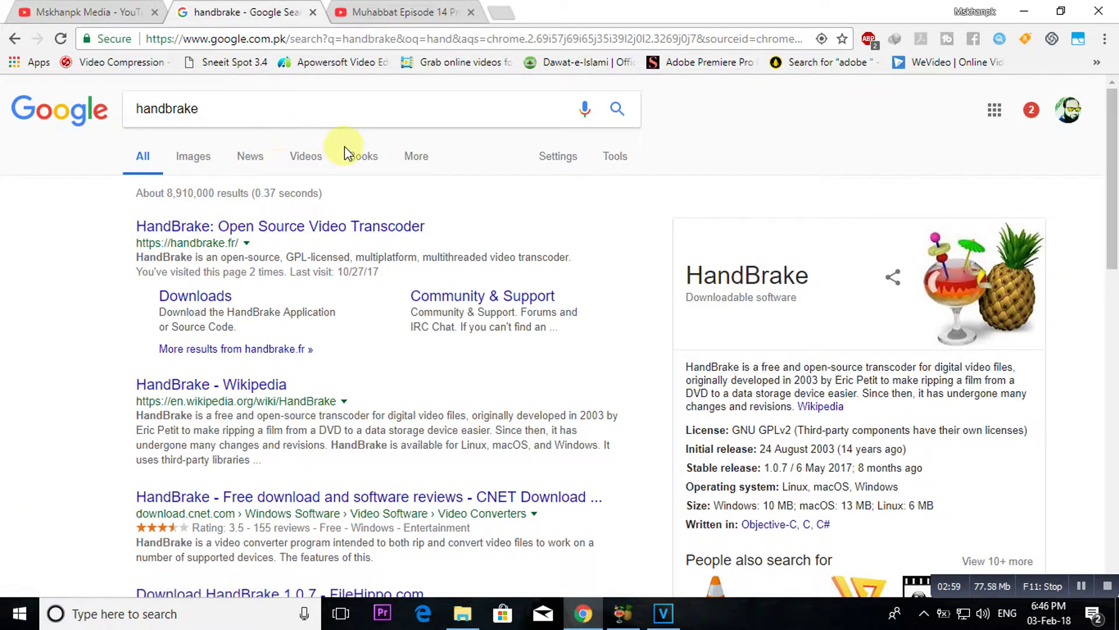
{"action": "left_click", "coordinate": [284, 233]}
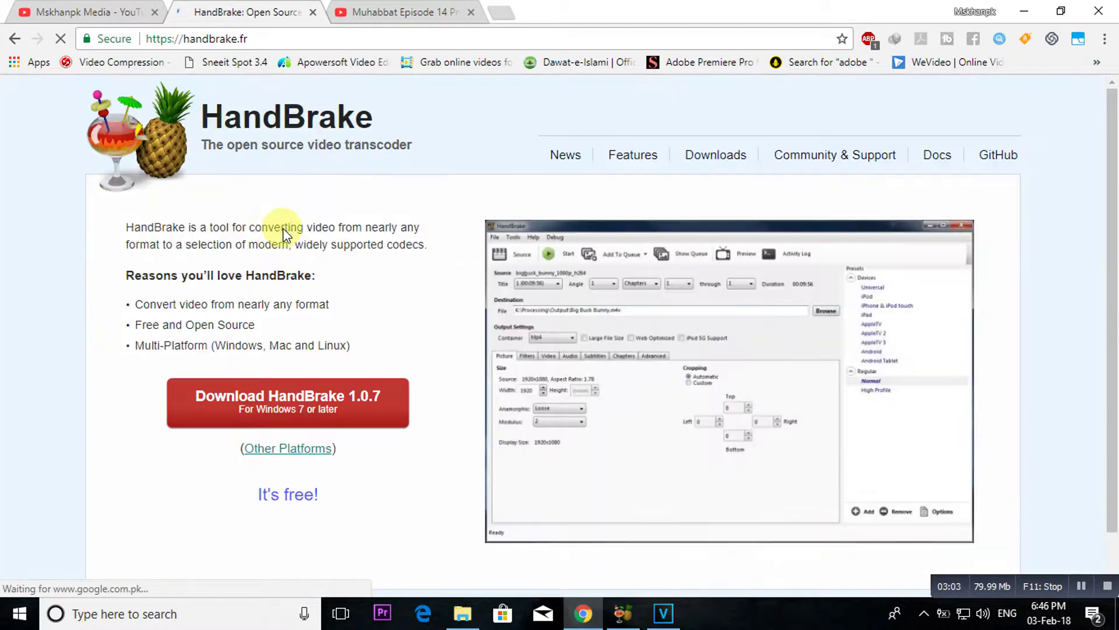
{"action": "scroll", "coordinate": [12, 340], "scroll_direction": "down", "scroll_amount": 1}
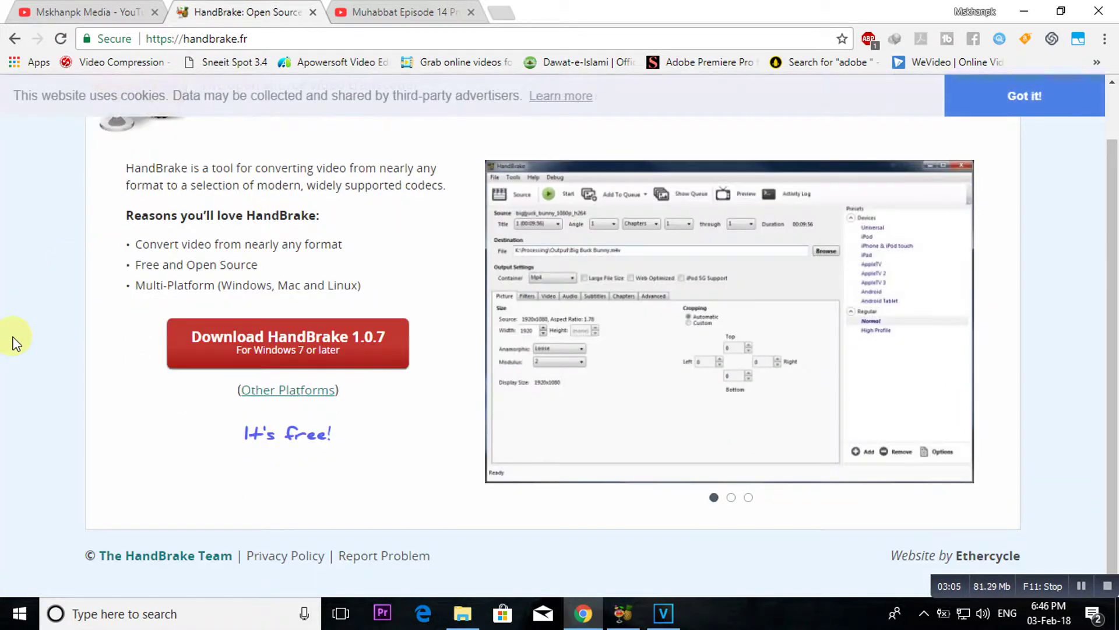
{"action": "scroll", "coordinate": [12, 335], "scroll_direction": "up", "scroll_amount": 1}
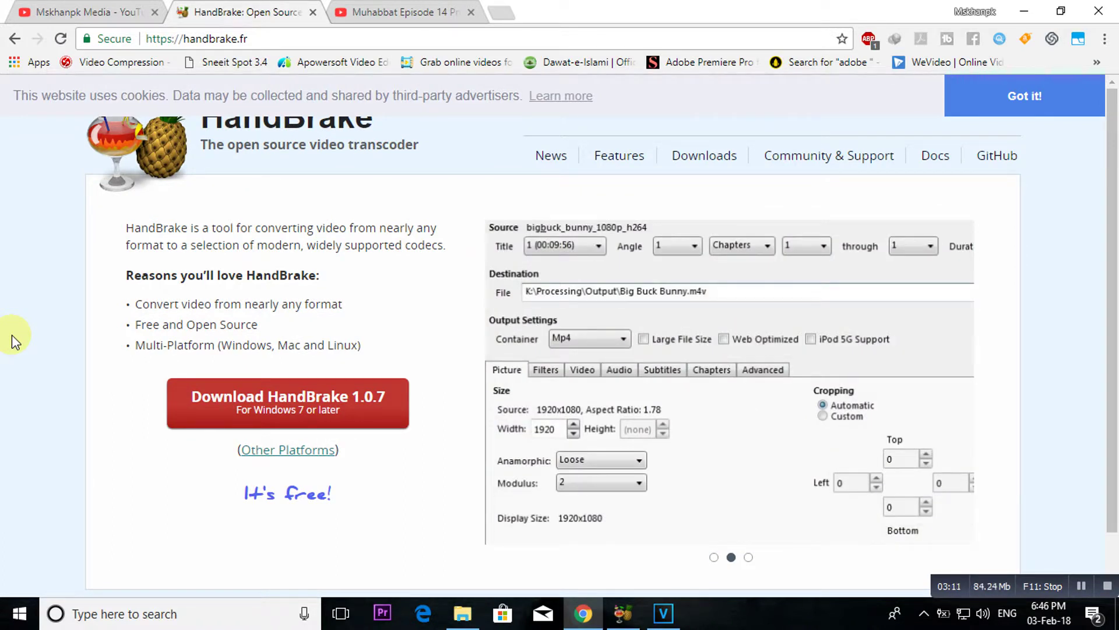
{"action": "scroll", "coordinate": [12, 335], "scroll_direction": "down", "scroll_amount": 1}
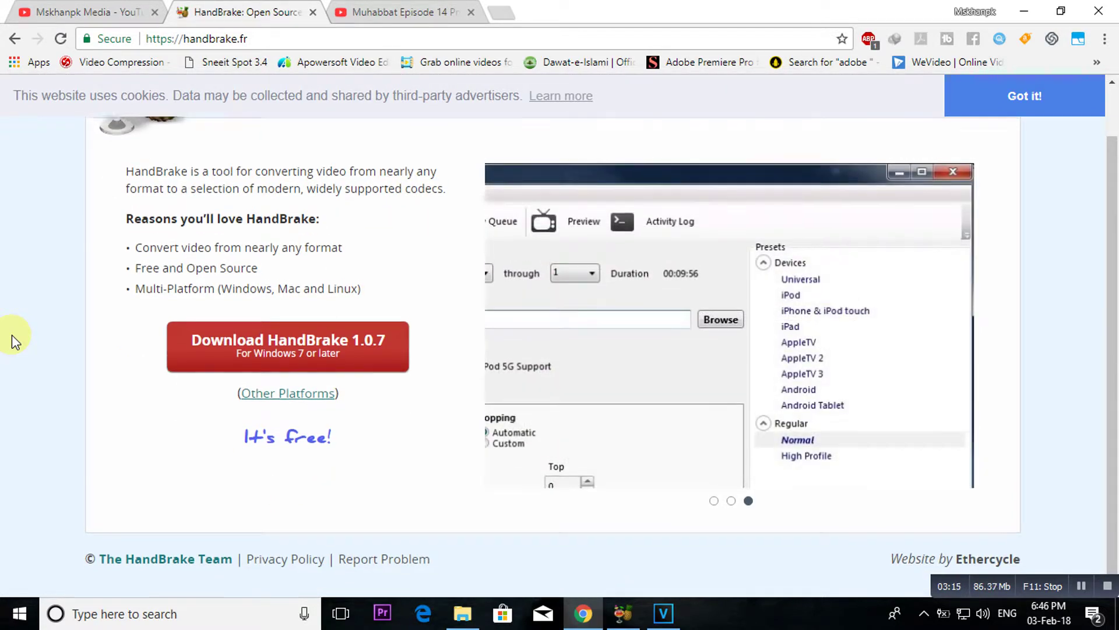
{"action": "scroll", "coordinate": [11, 336], "scroll_direction": "up", "scroll_amount": 1}
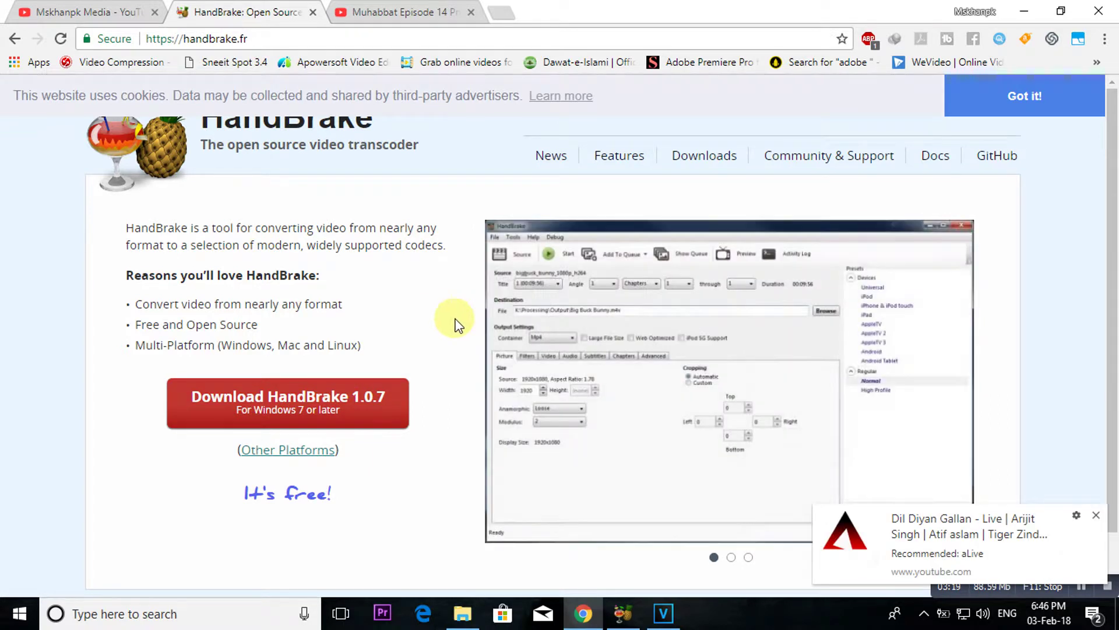
{"action": "left_click", "coordinate": [1096, 515]}
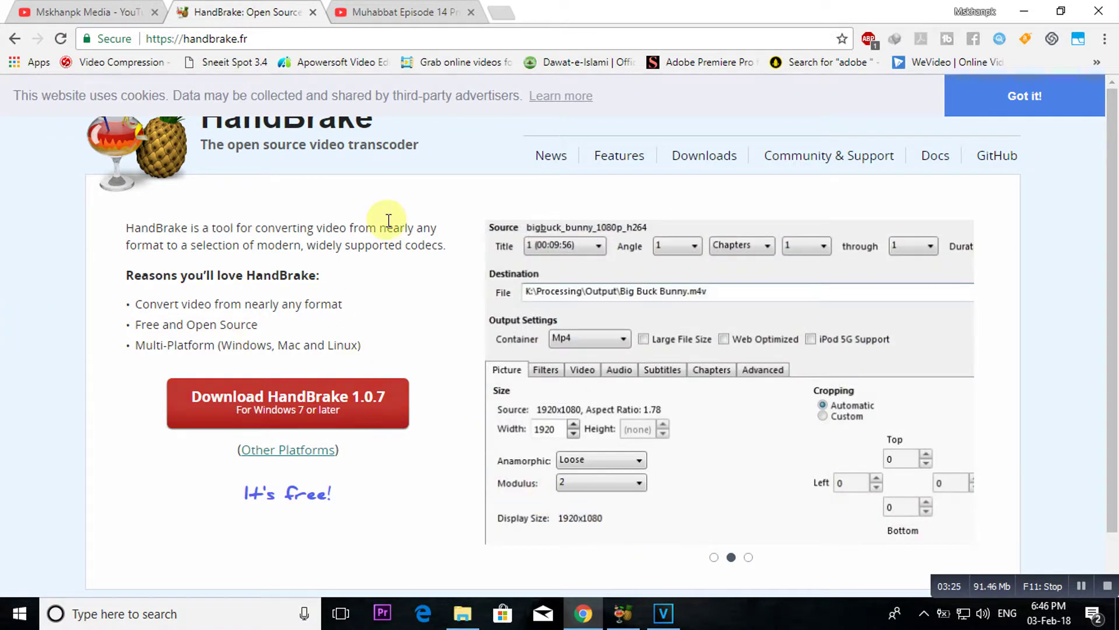
Step: Switch to HandBrake and open Muhabbat Episode 14 Promo - YouTube from the Downloads\Video folder as a single-file source
{"action": "left_click", "coordinate": [627, 617]}
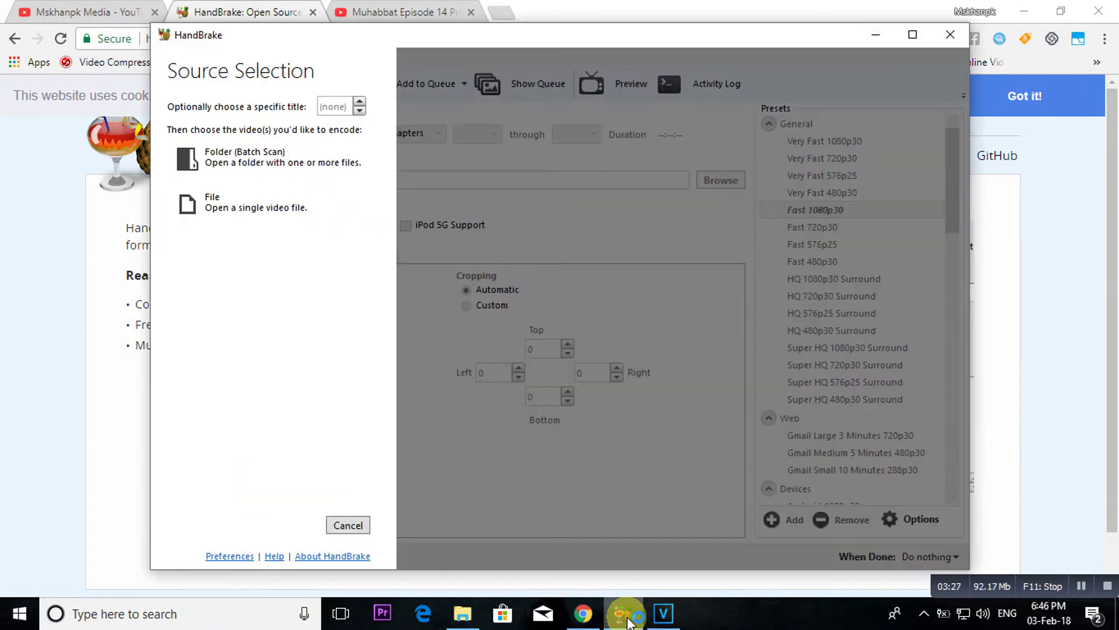
{"action": "left_click", "coordinate": [1029, 12]}
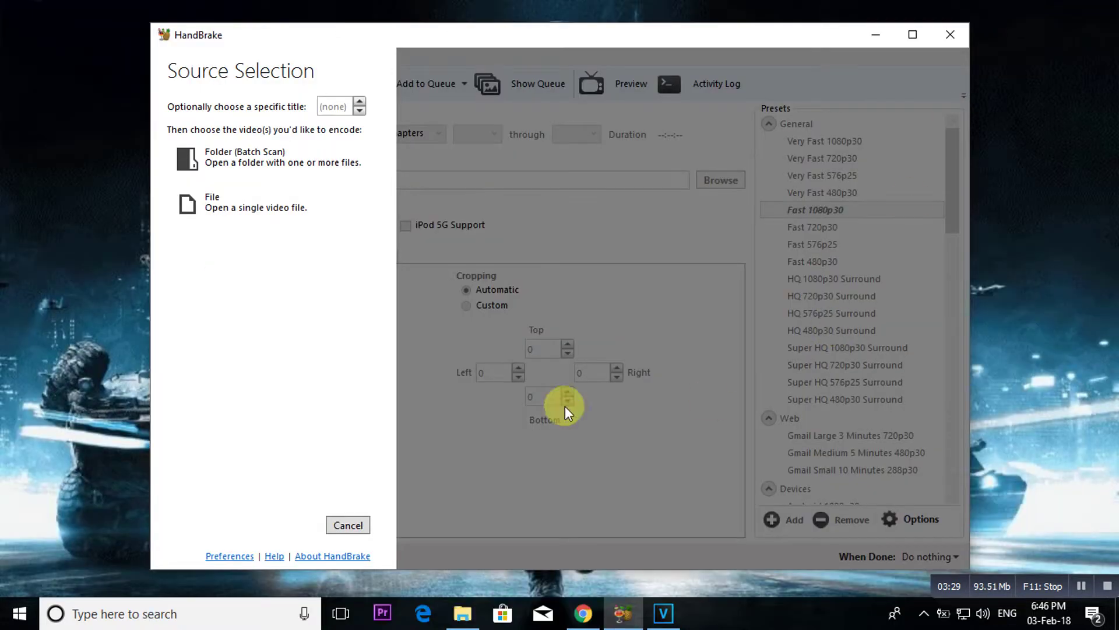
{"action": "left_click", "coordinate": [229, 208]}
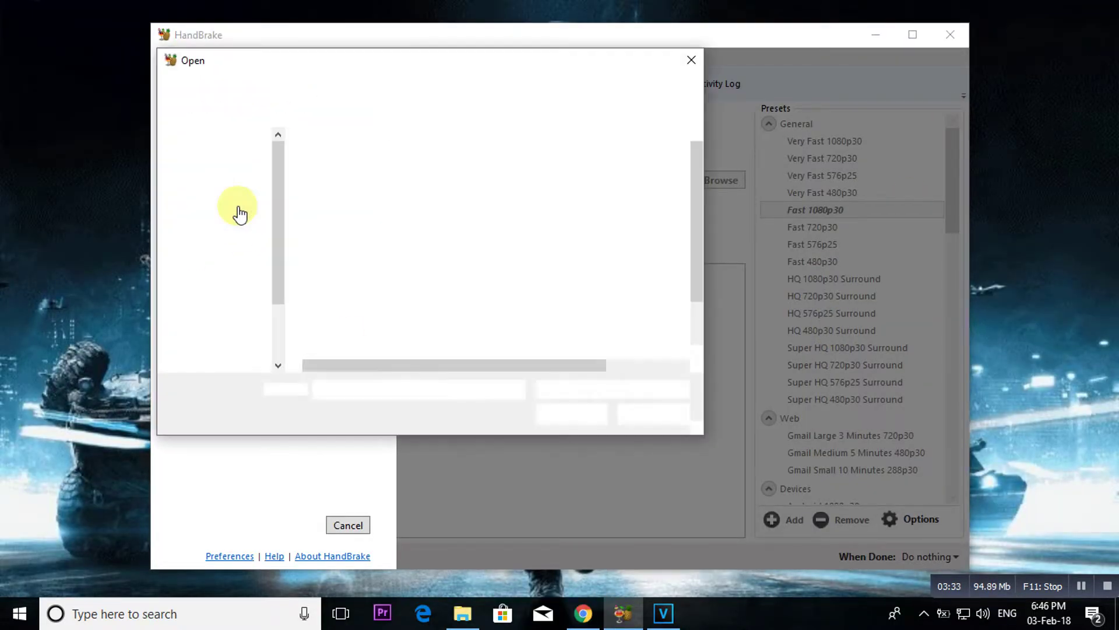
{"action": "left_click", "coordinate": [223, 318]}
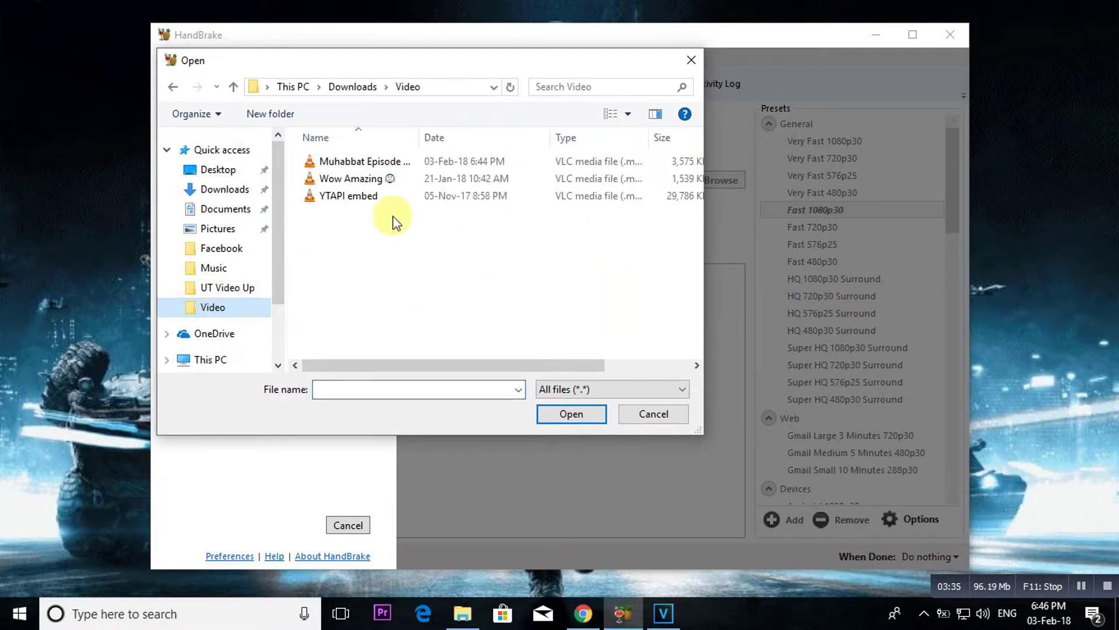
{"action": "left_click", "coordinate": [369, 162]}
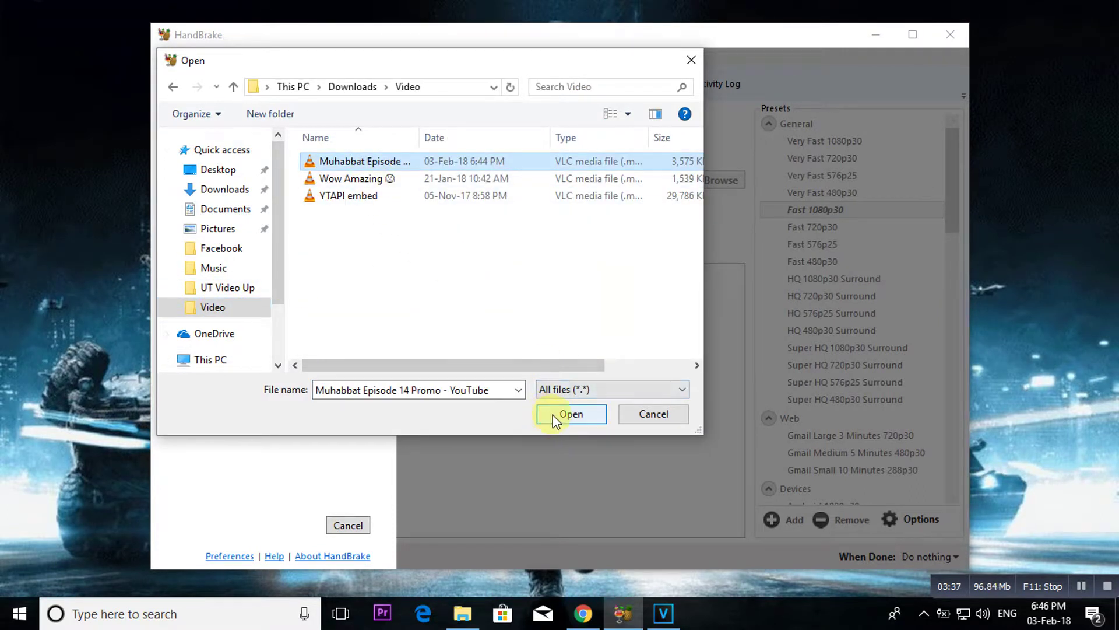
{"action": "left_click", "coordinate": [569, 414]}
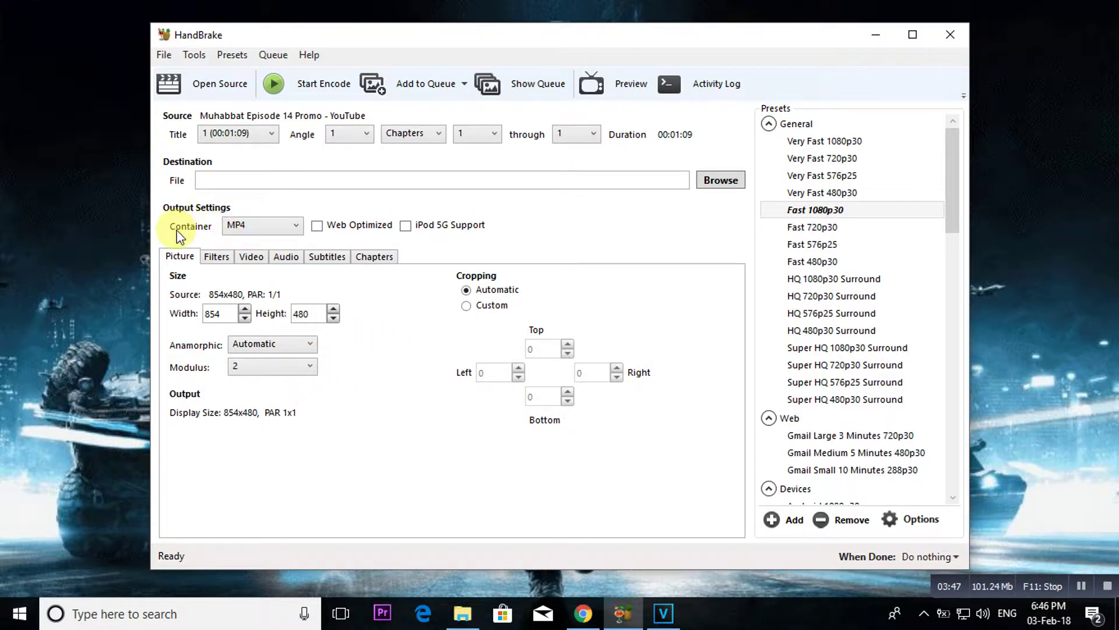
Step: Set the output container format to MP4
{"action": "left_click", "coordinate": [295, 225]}
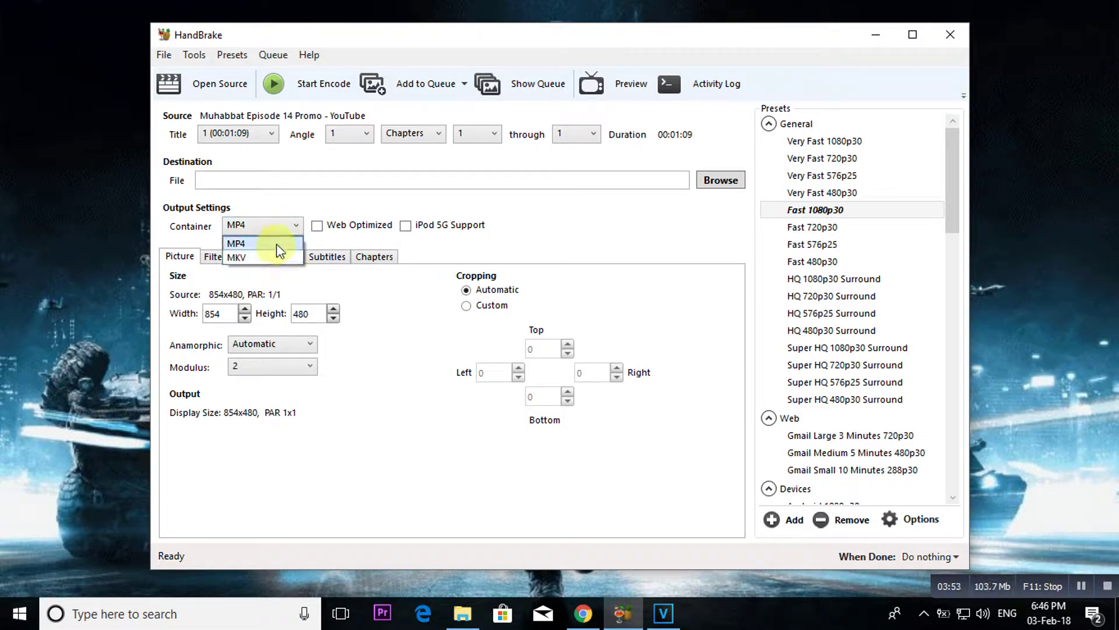
{"action": "left_click", "coordinate": [277, 245]}
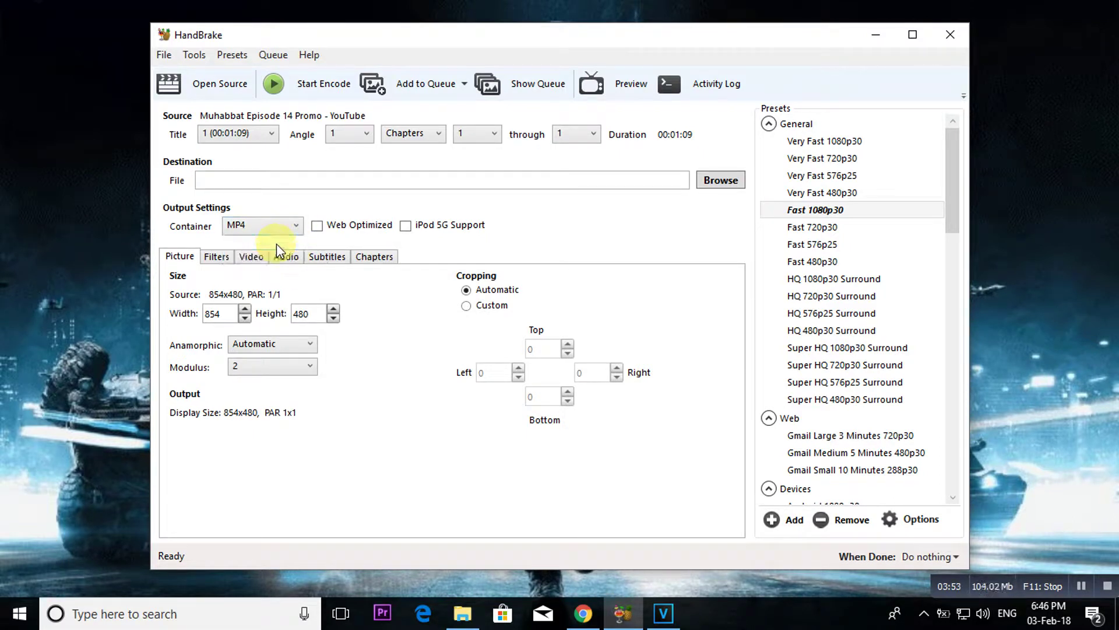
Step: Enable web optimization for the MP4 output and review the available video codecs, framerates and picture size settings
{"action": "left_click", "coordinate": [317, 226]}
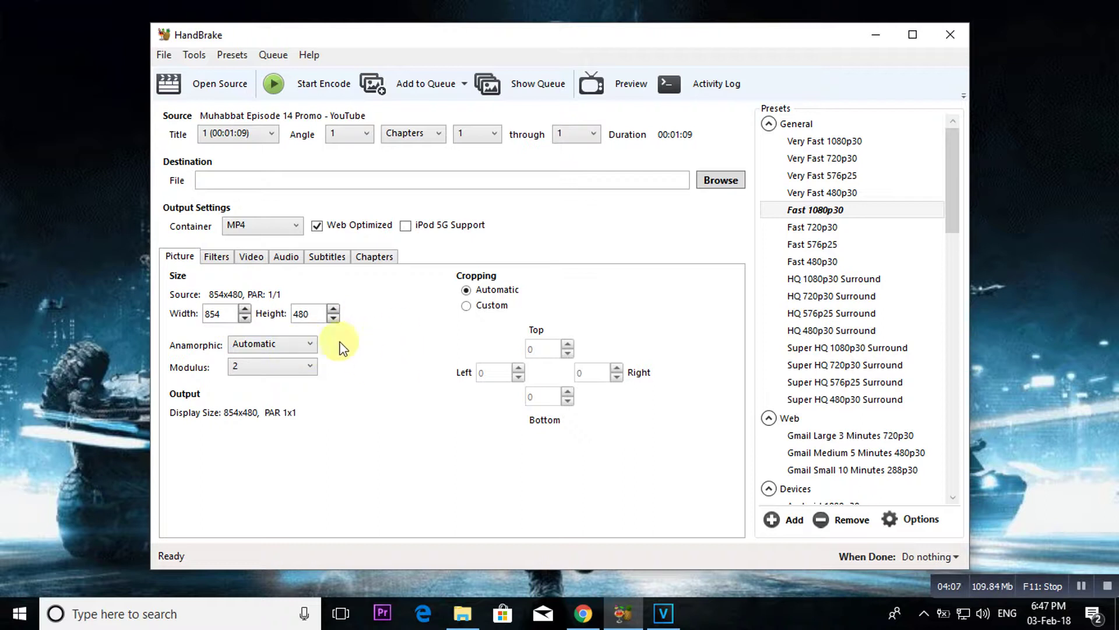
{"action": "left_click", "coordinate": [253, 263]}
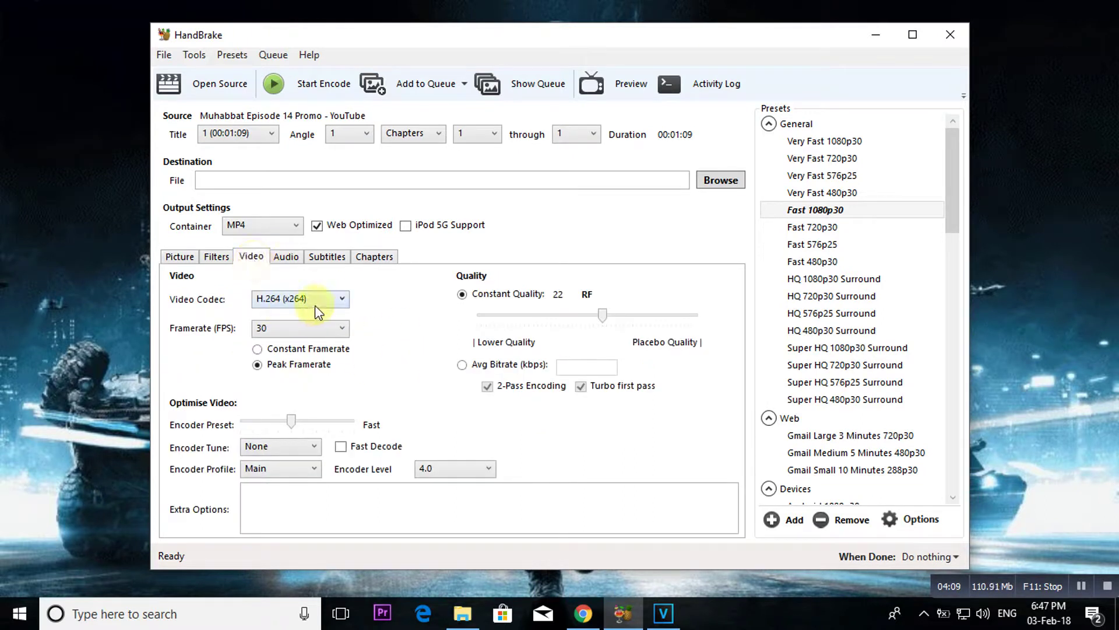
{"action": "left_click", "coordinate": [331, 301]}
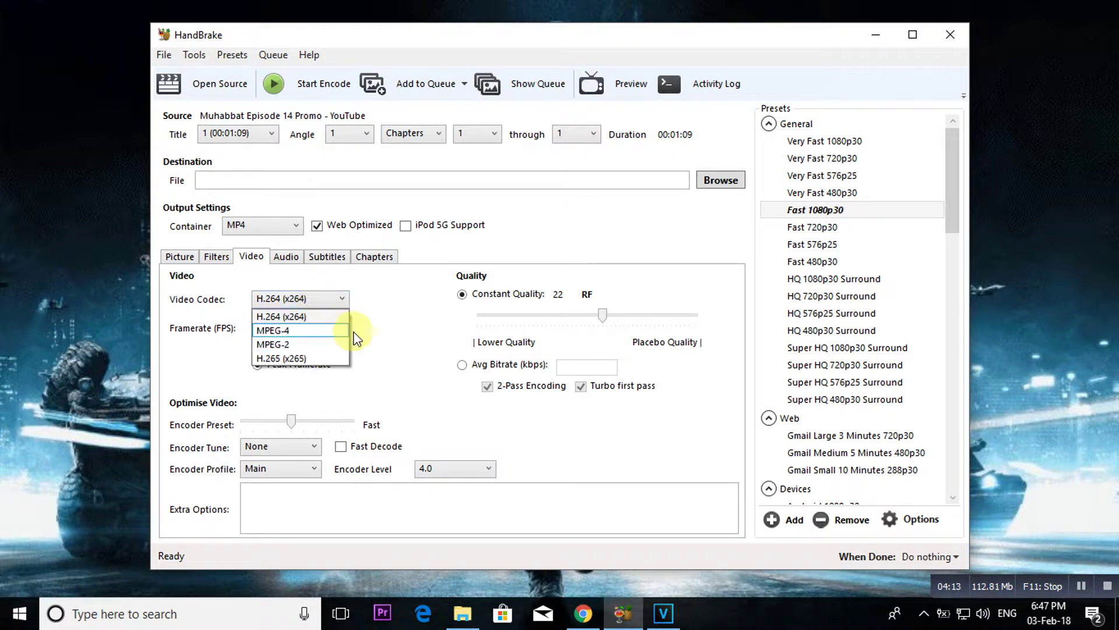
{"action": "left_click", "coordinate": [401, 338]}
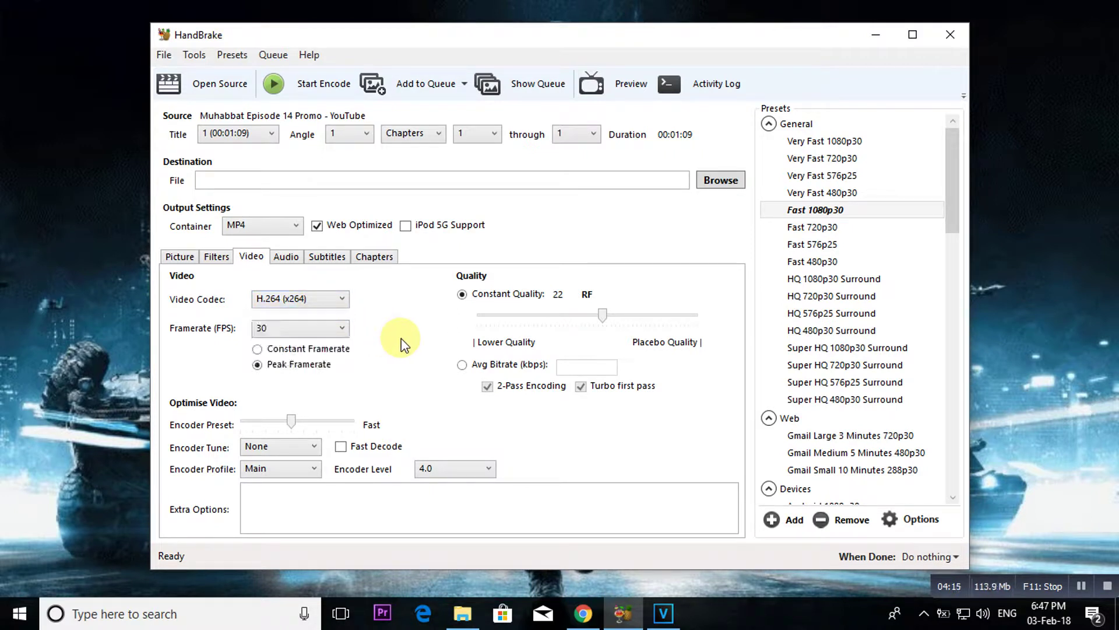
{"action": "left_click", "coordinate": [343, 328]}
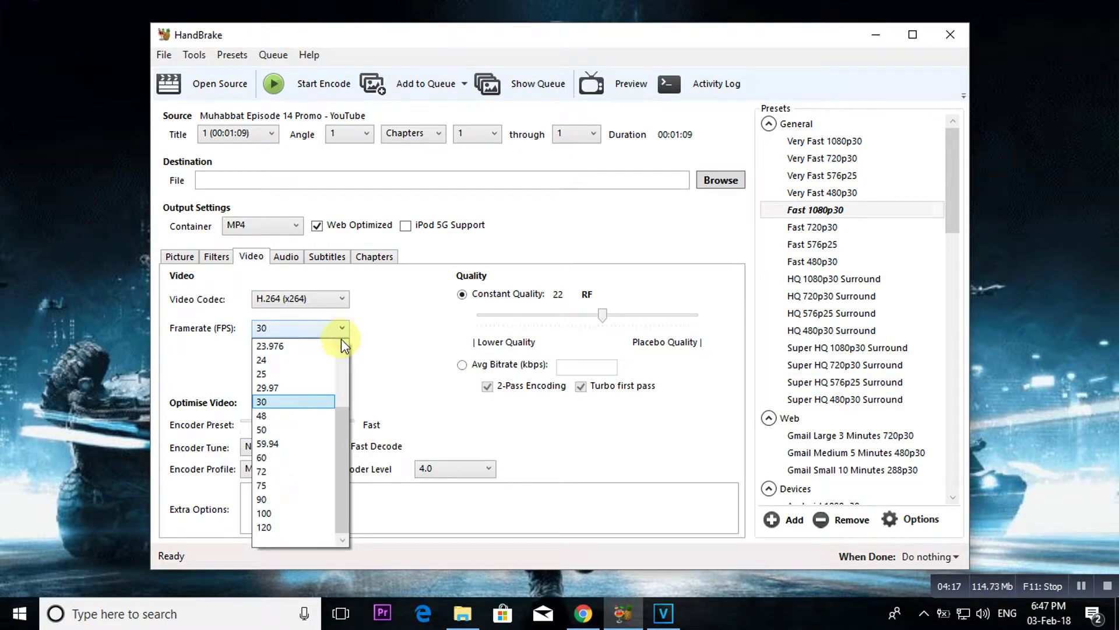
{"action": "left_click", "coordinate": [389, 358]}
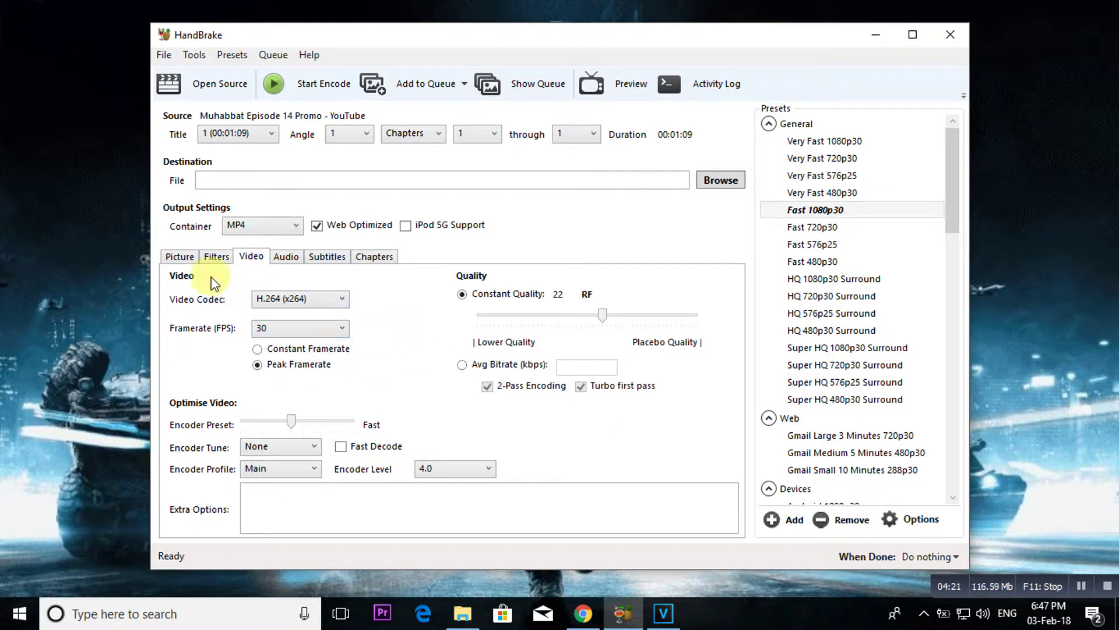
{"action": "left_click", "coordinate": [182, 258]}
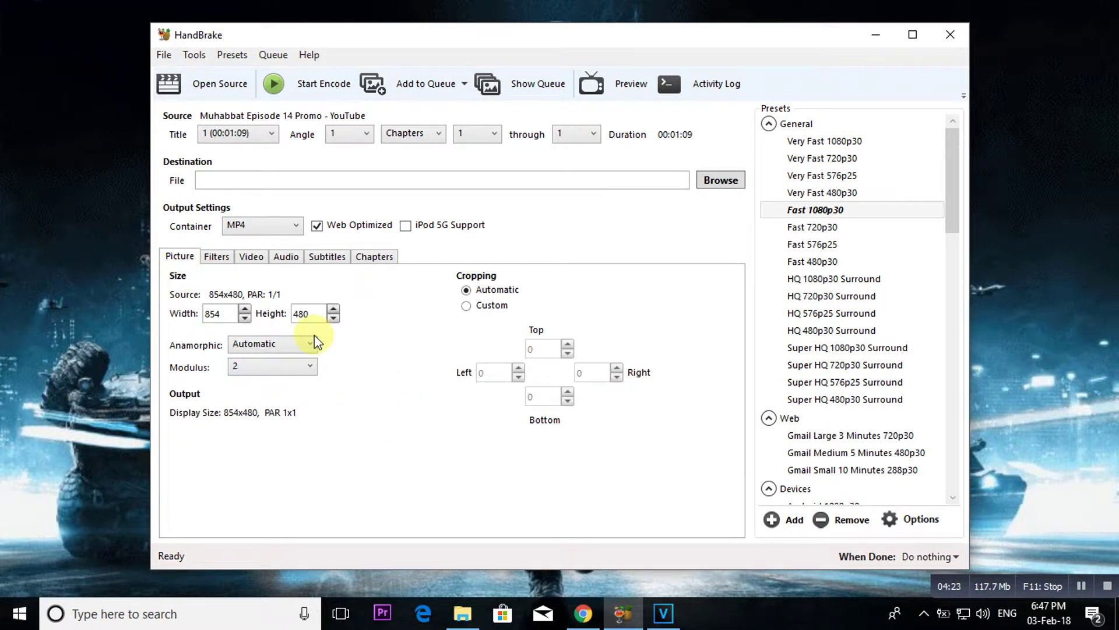
Step: Set the output destination to an mp4 file named test in the Downloads\Video folder, dismissing the disk space warning
{"action": "left_click", "coordinate": [708, 186]}
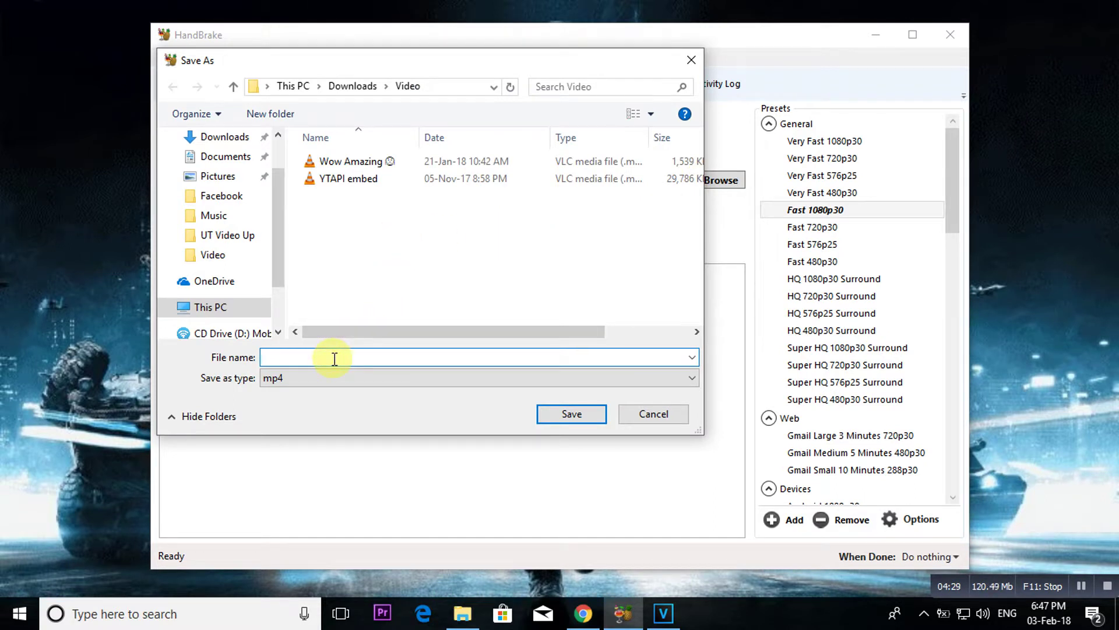
{"action": "type", "text": "test"}
{"action": "left_click", "coordinate": [212, 255]}
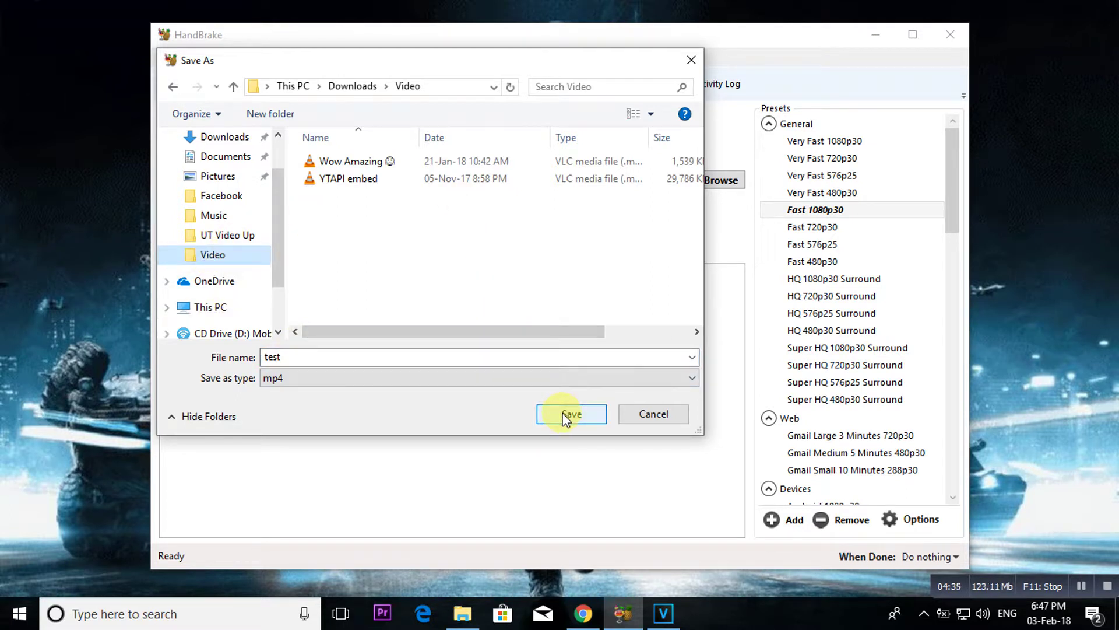
{"action": "left_click", "coordinate": [422, 380]}
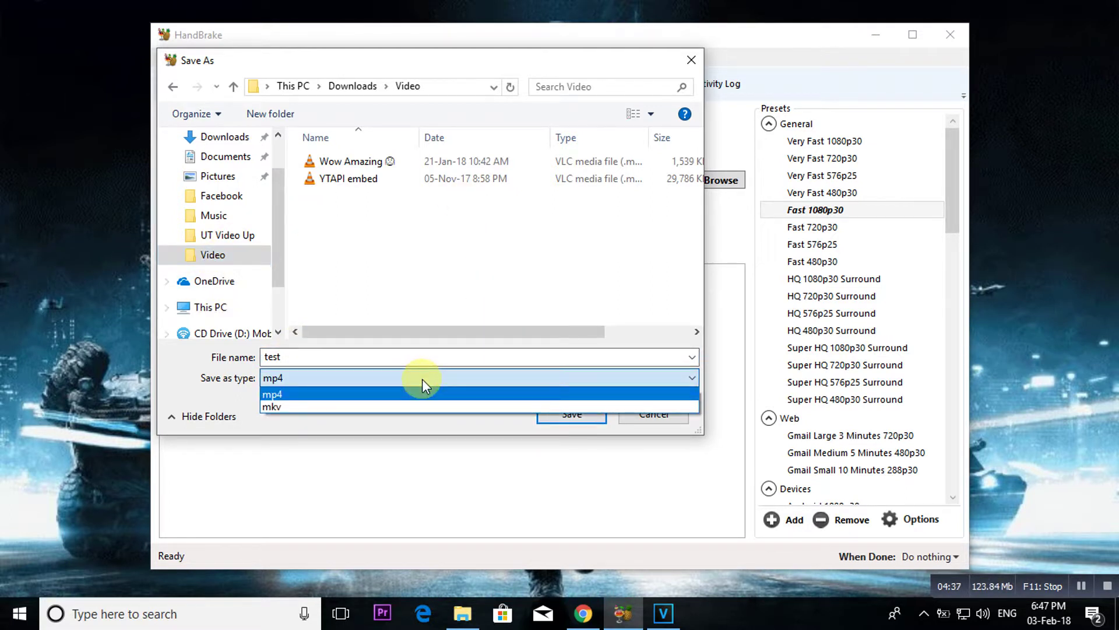
{"action": "left_click", "coordinate": [423, 380]}
{"action": "left_click", "coordinate": [555, 416]}
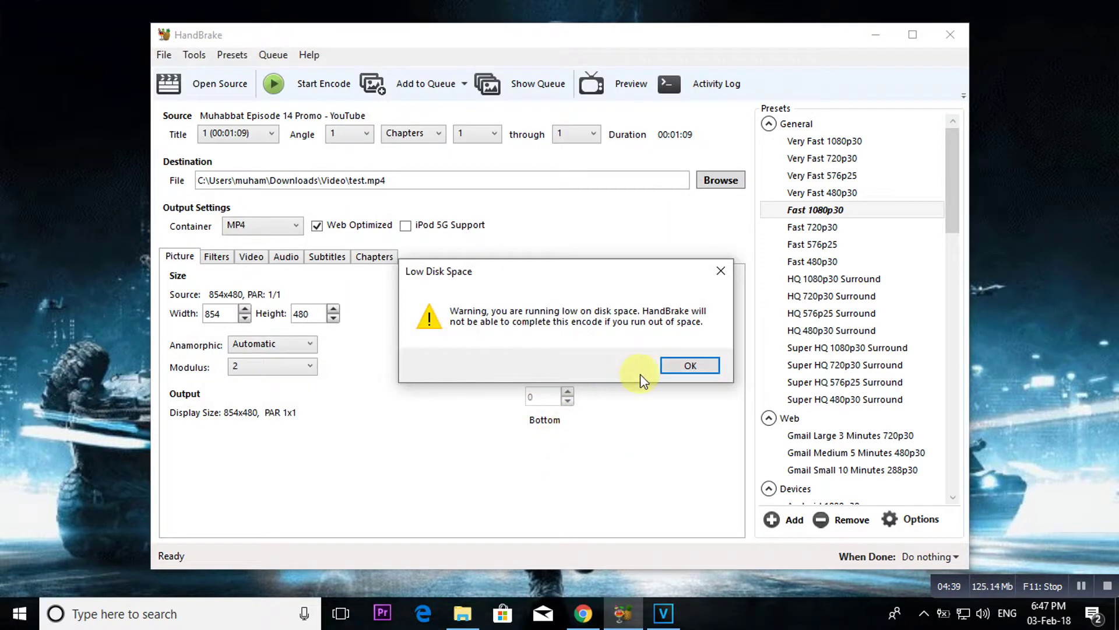
{"action": "left_click", "coordinate": [683, 367]}
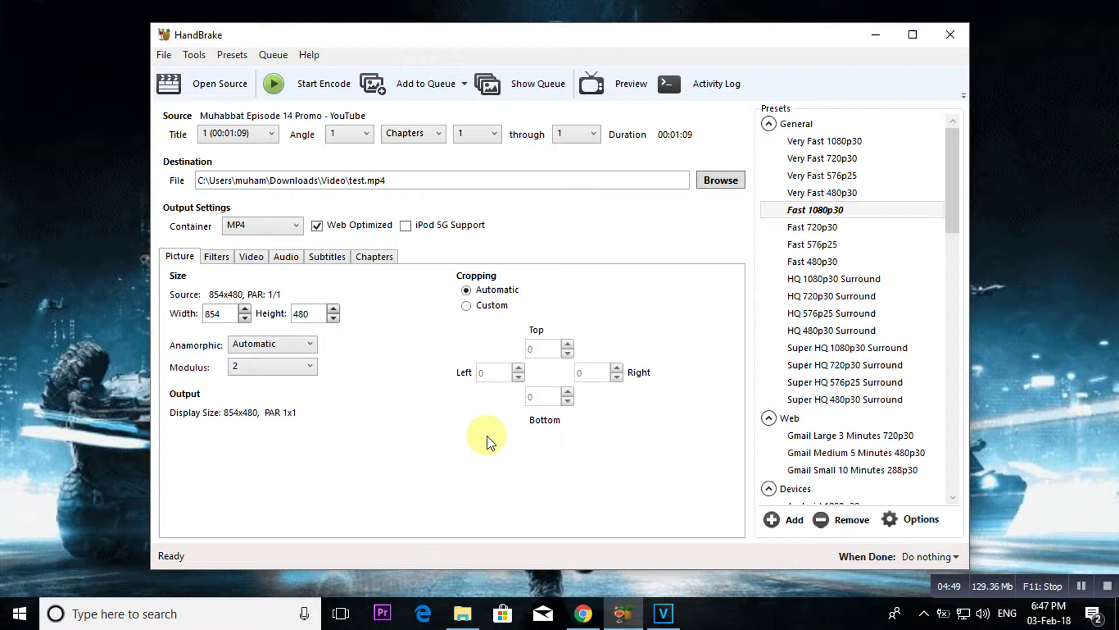
Step: Check the contents of the Video folder in File Explorer, and start the encode in HandBrake
{"action": "left_click", "coordinate": [463, 613]}
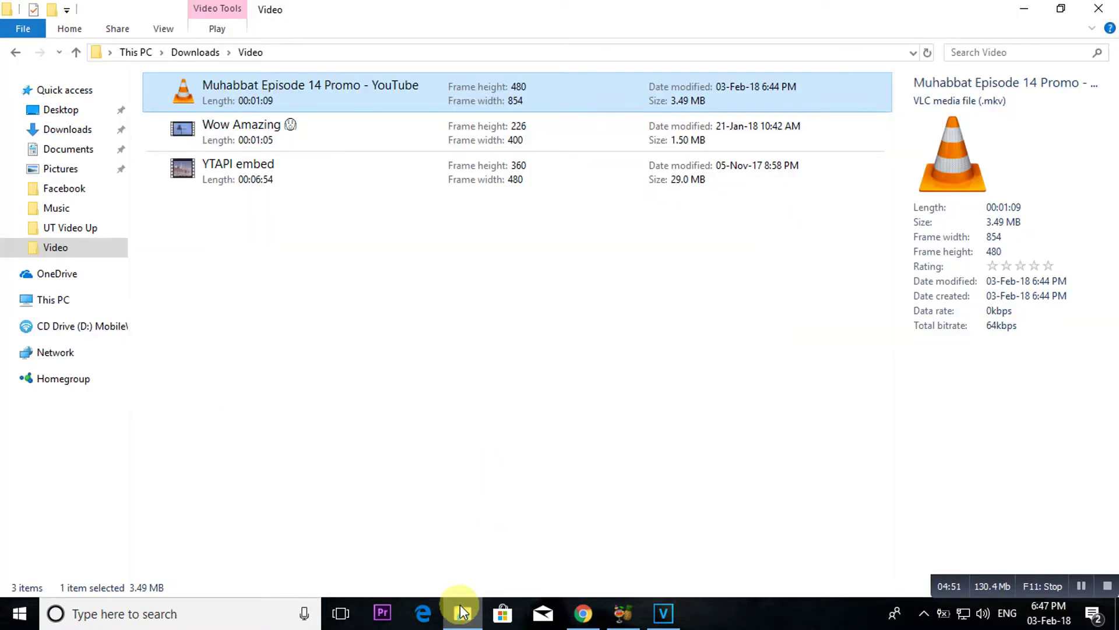
{"action": "left_click", "coordinate": [57, 249]}
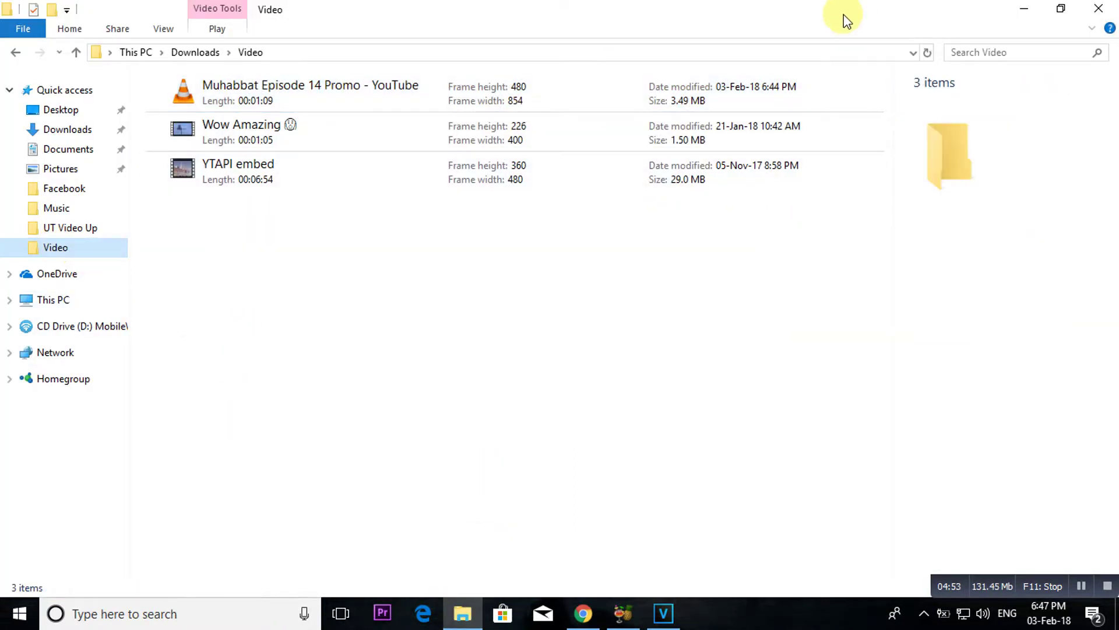
{"action": "left_click", "coordinate": [1023, 9]}
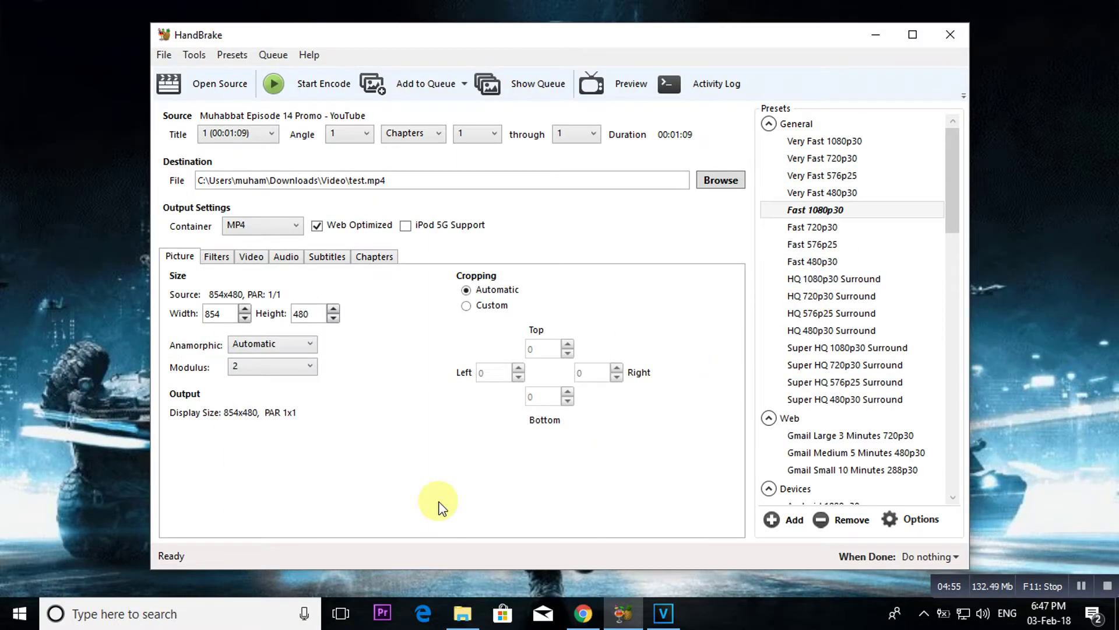
{"action": "left_click", "coordinate": [326, 87]}
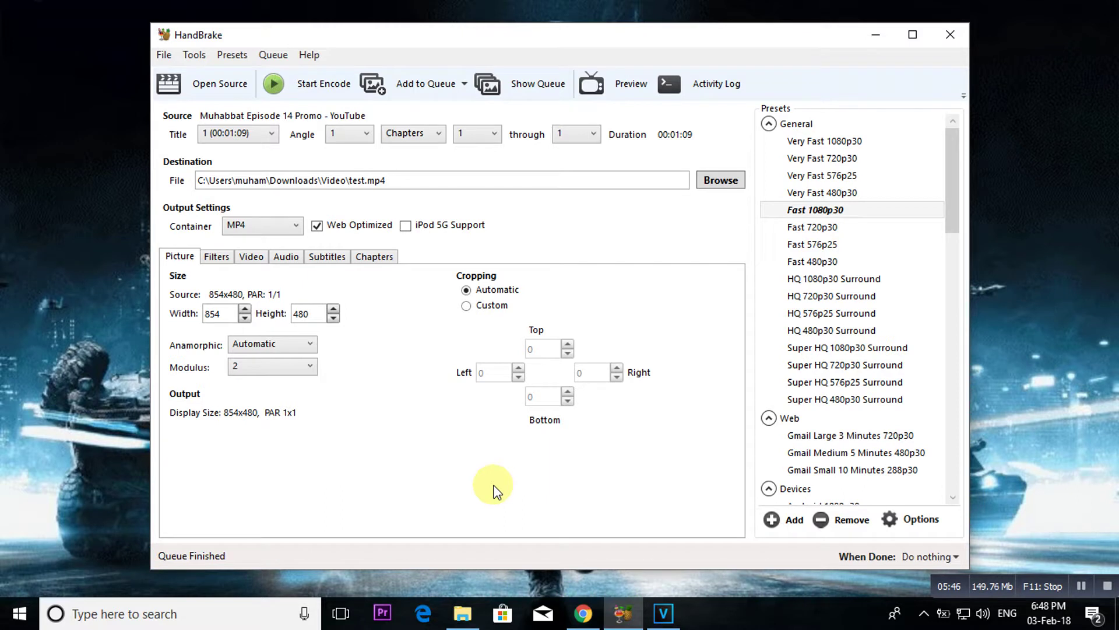
Step: Switch to File Explorer and compare the file details of the converted test video with the original Muhabbat Episode 14 Promo video
{"action": "left_click", "coordinate": [877, 35]}
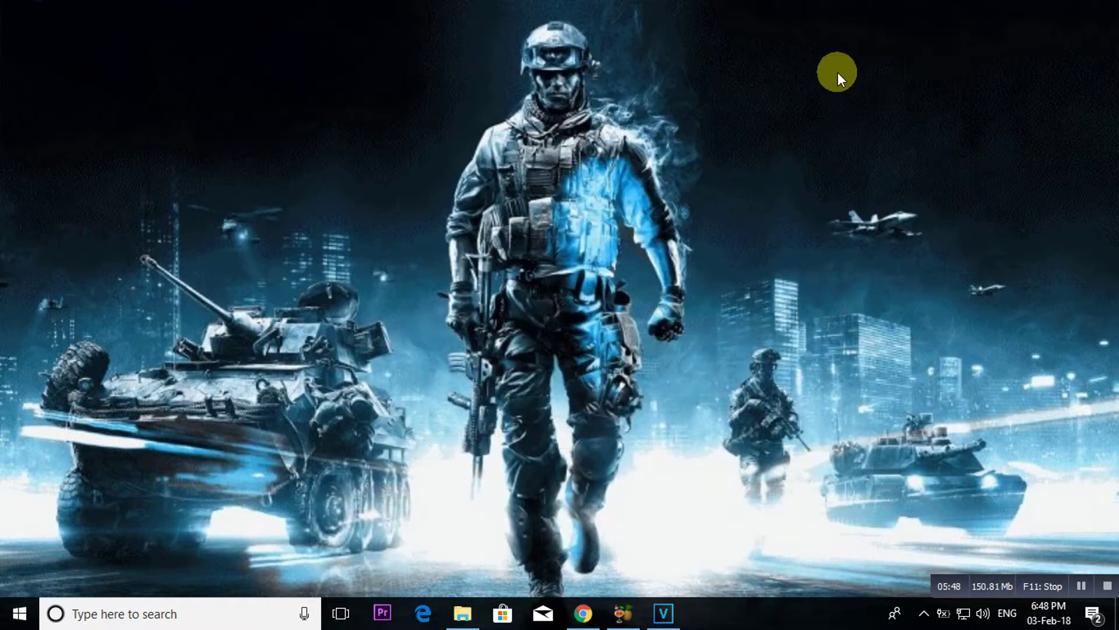
{"action": "left_click", "coordinate": [462, 613]}
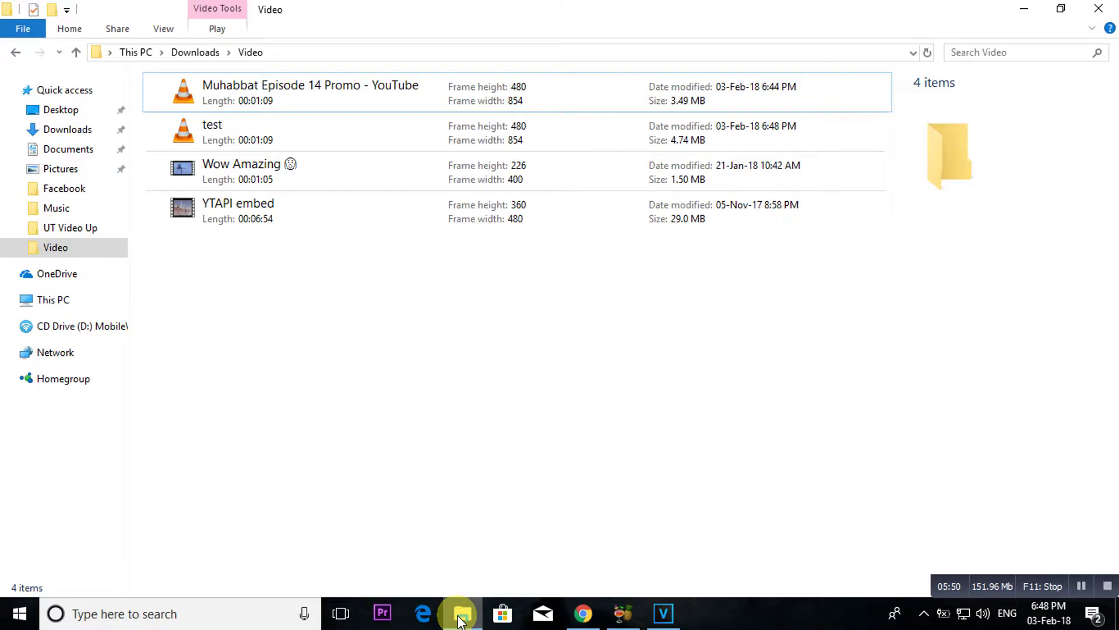
{"action": "left_click", "coordinate": [313, 141]}
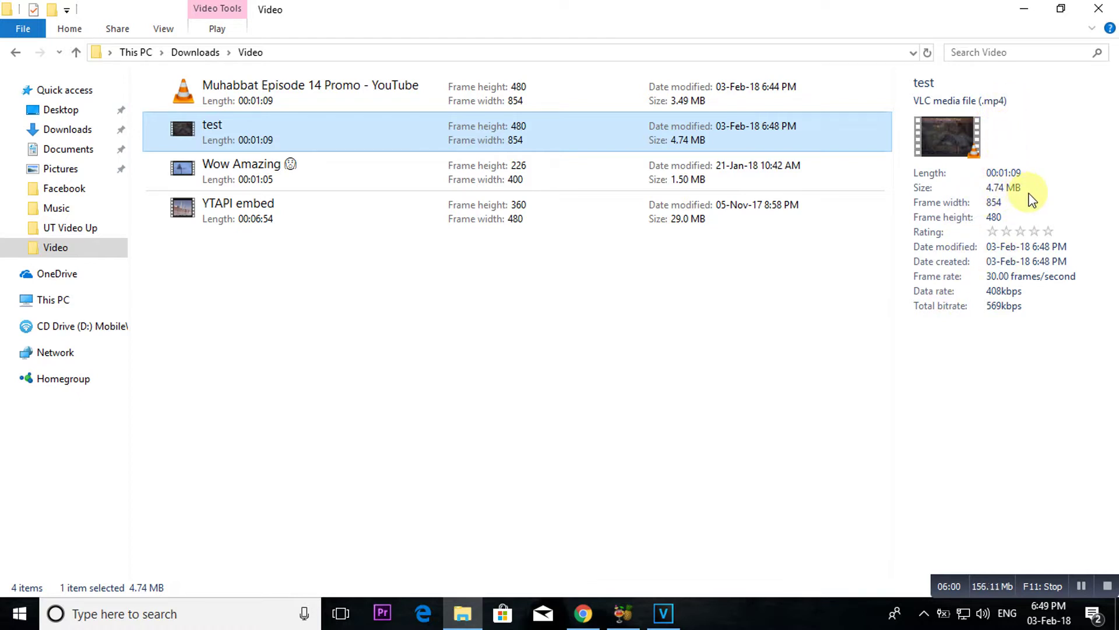
{"action": "left_click", "coordinate": [379, 95]}
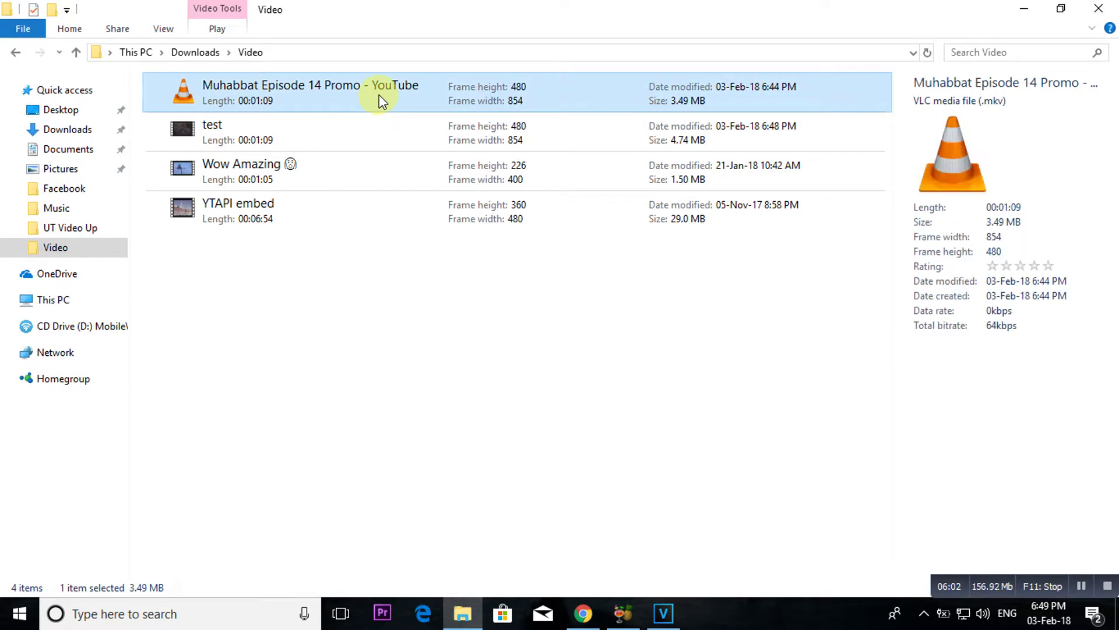
{"action": "left_click", "coordinate": [1023, 10]}
Step: Switch to VEGAS Pro and import the converted test video from the Downloads\Video folder into the project media
{"action": "left_click", "coordinate": [664, 613]}
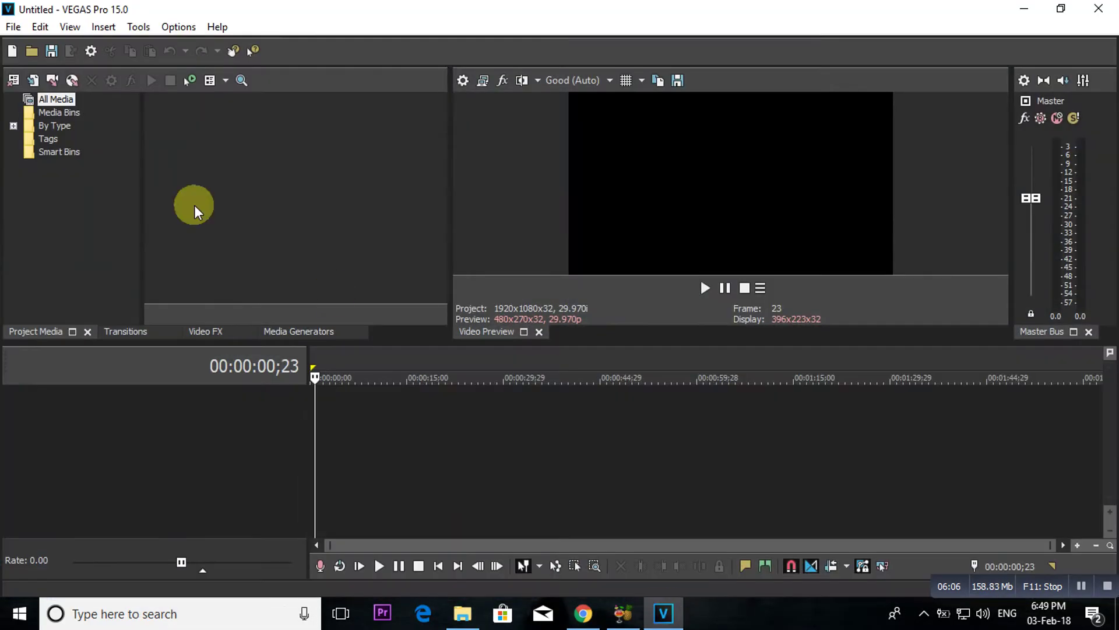
{"action": "left_click", "coordinate": [33, 83]}
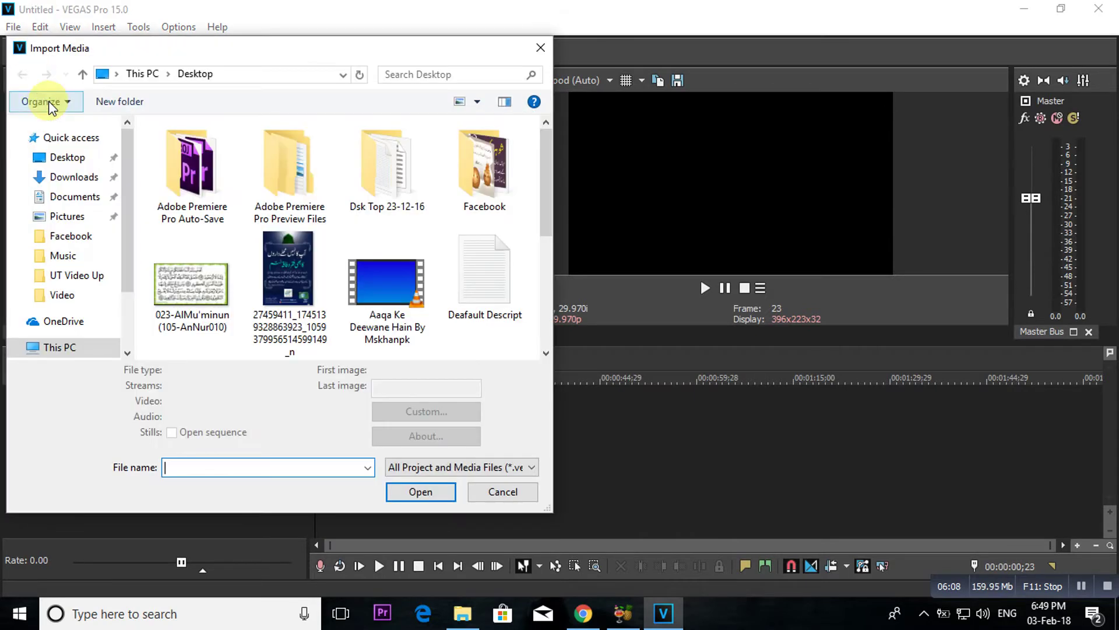
{"action": "left_click", "coordinate": [61, 294]}
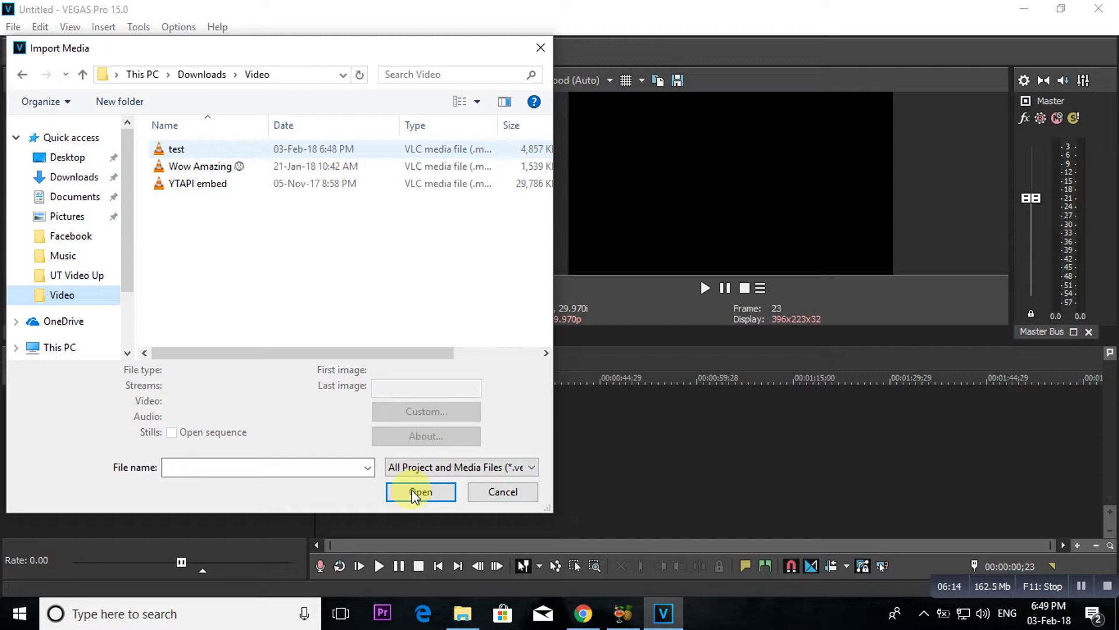
{"action": "left_click", "coordinate": [368, 469]}
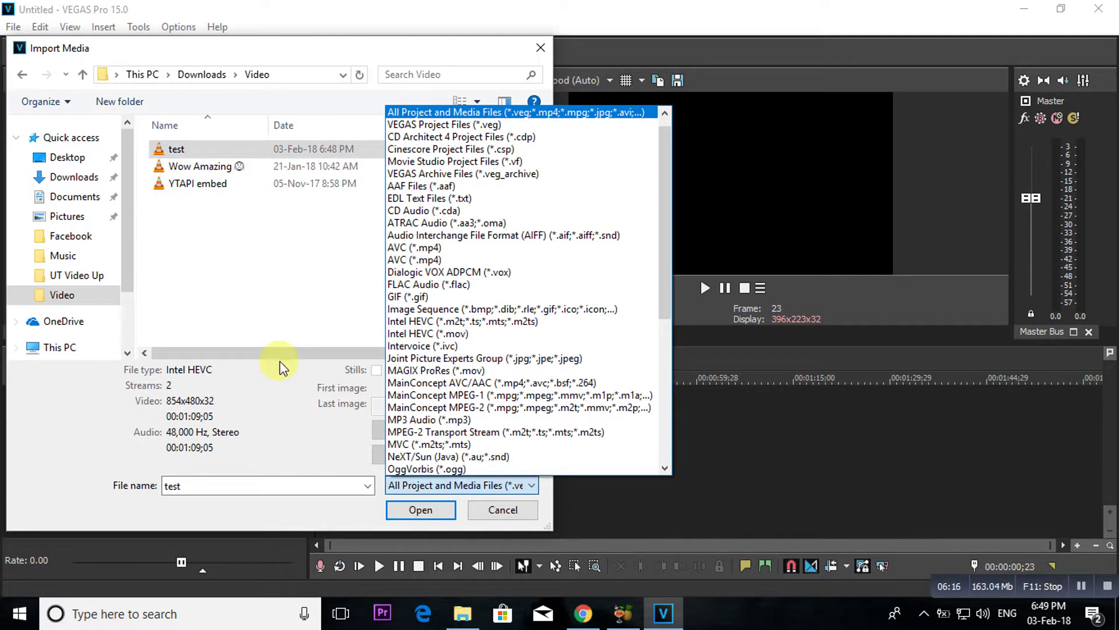
{"action": "left_click", "coordinate": [237, 255]}
{"action": "left_click", "coordinate": [227, 143]}
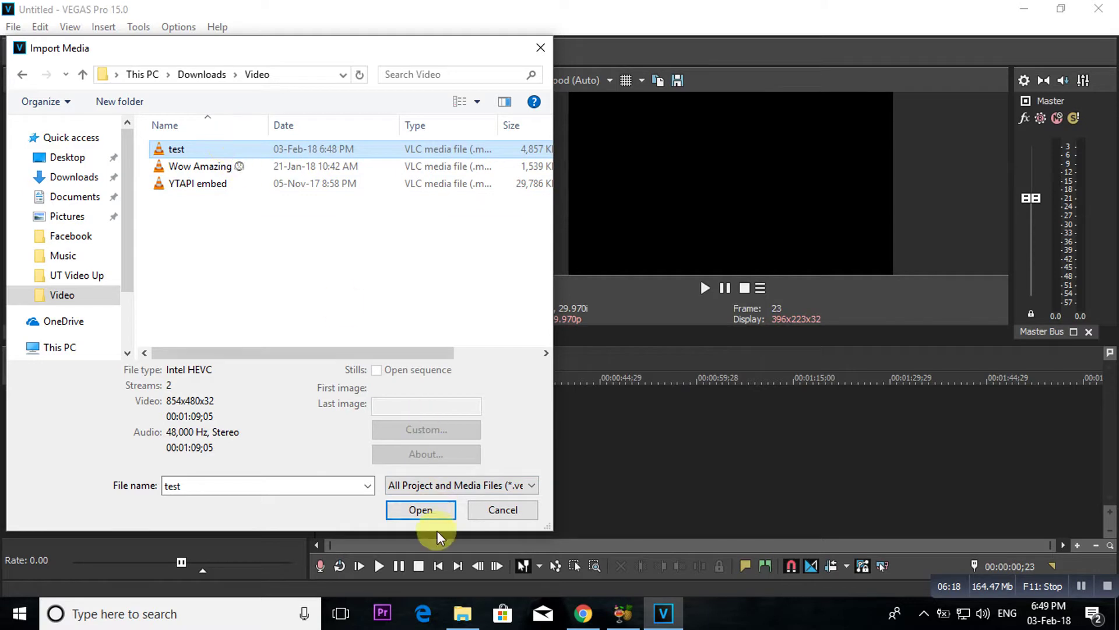
{"action": "left_click", "coordinate": [429, 509]}
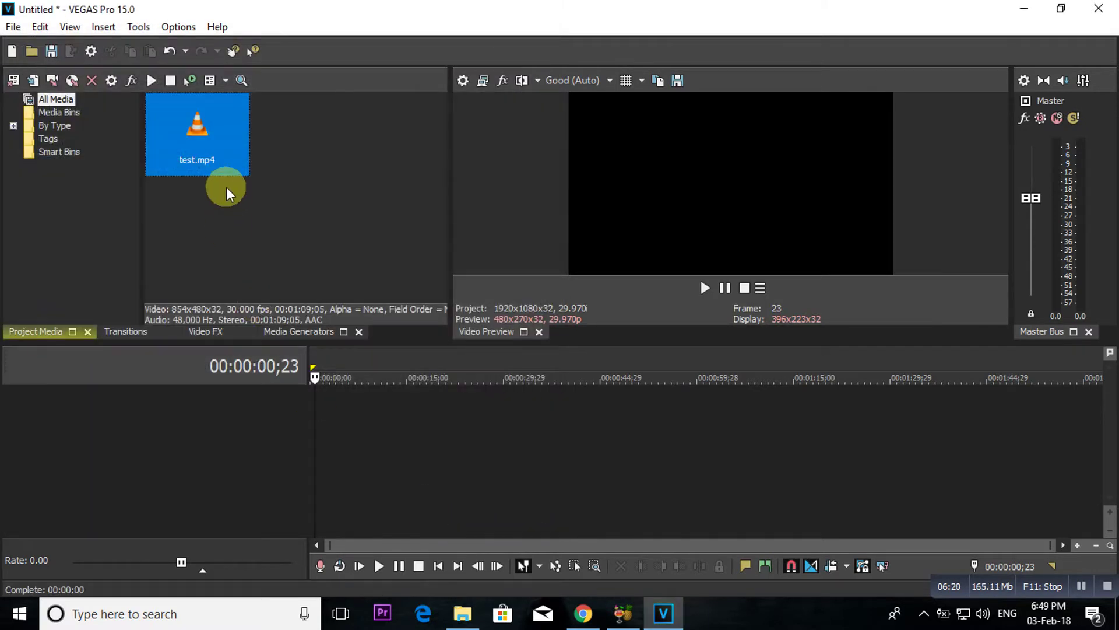
Step: Place test.mp4 at the start of the timeline without matching the project video settings to the media, and minimize VEGAS Pro
{"action": "left_click_drag", "start_coordinate": [211, 135], "coordinate": [319, 447]}
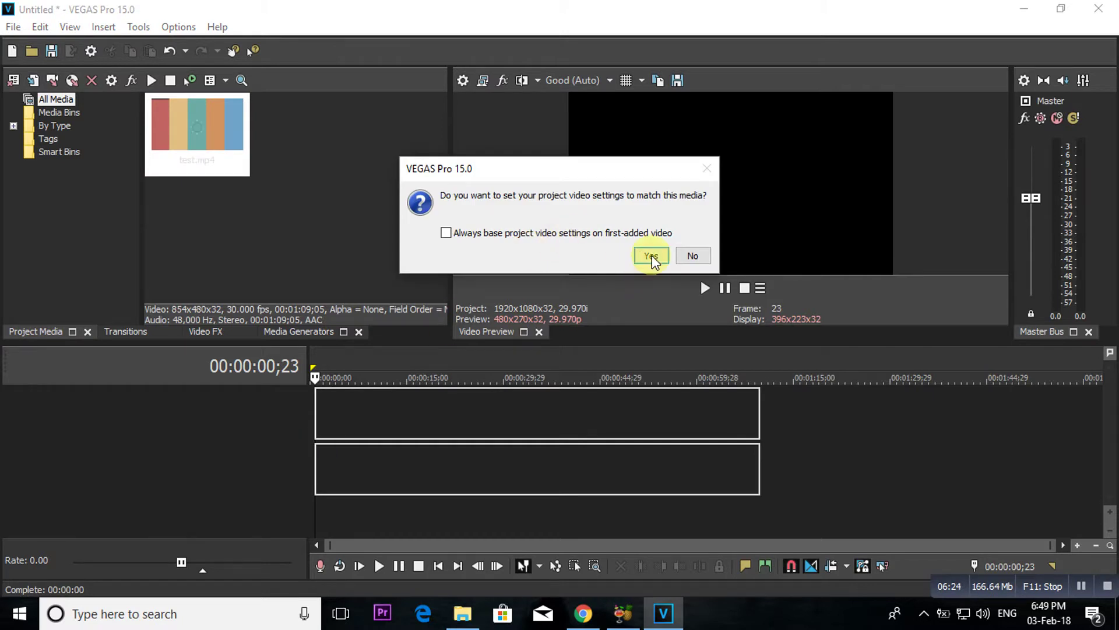
{"action": "left_click", "coordinate": [683, 256]}
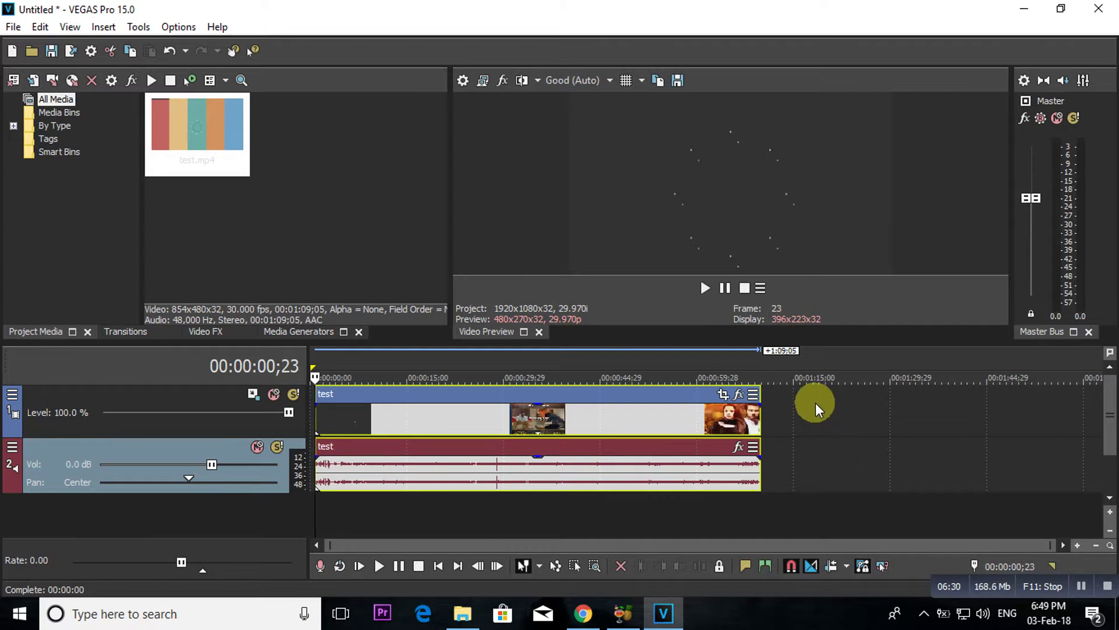
{"action": "left_click", "coordinate": [1024, 12]}
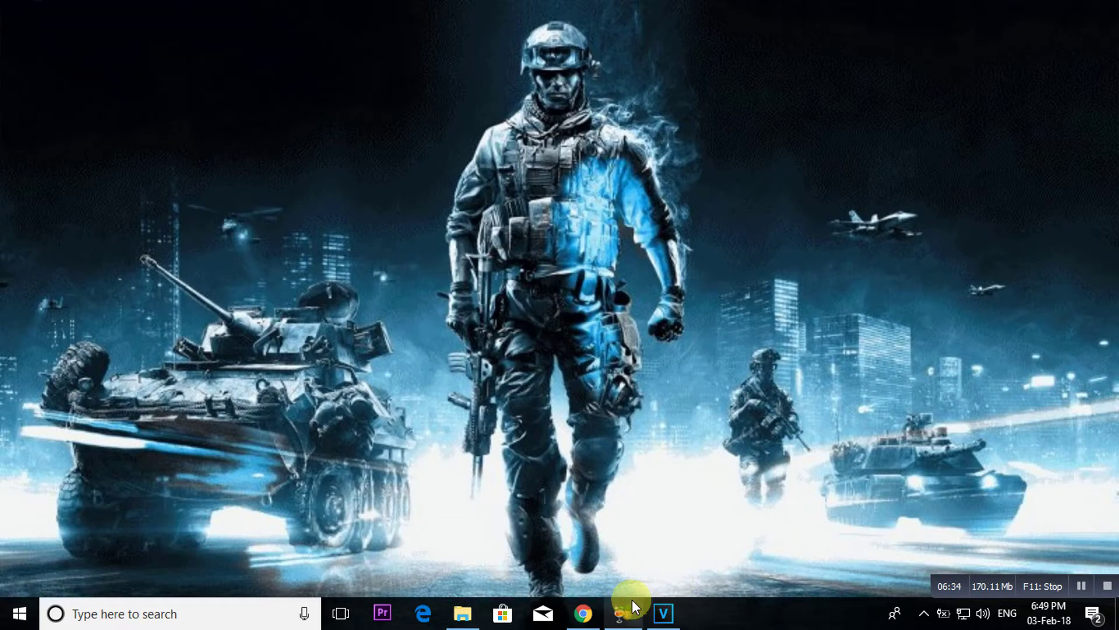
Step: Switch to Chrome, copy the Muhabbat Episode 14 Promo video's address, and load it in a new tab with ss inserted before youtube.com
{"action": "left_click", "coordinate": [585, 617]}
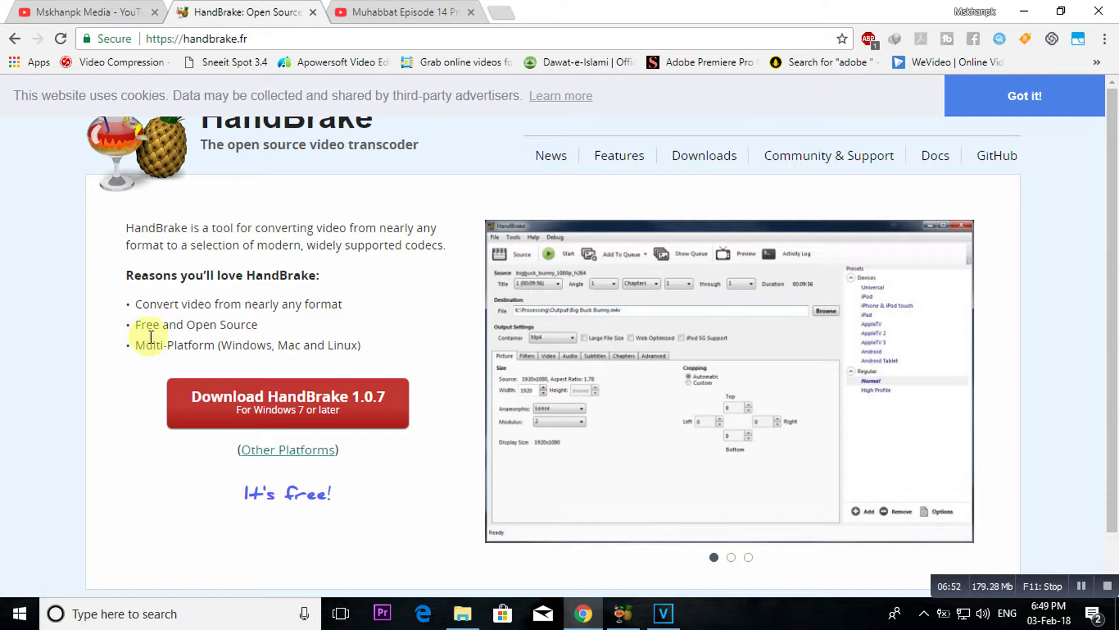
{"action": "left_click", "coordinate": [371, 13]}
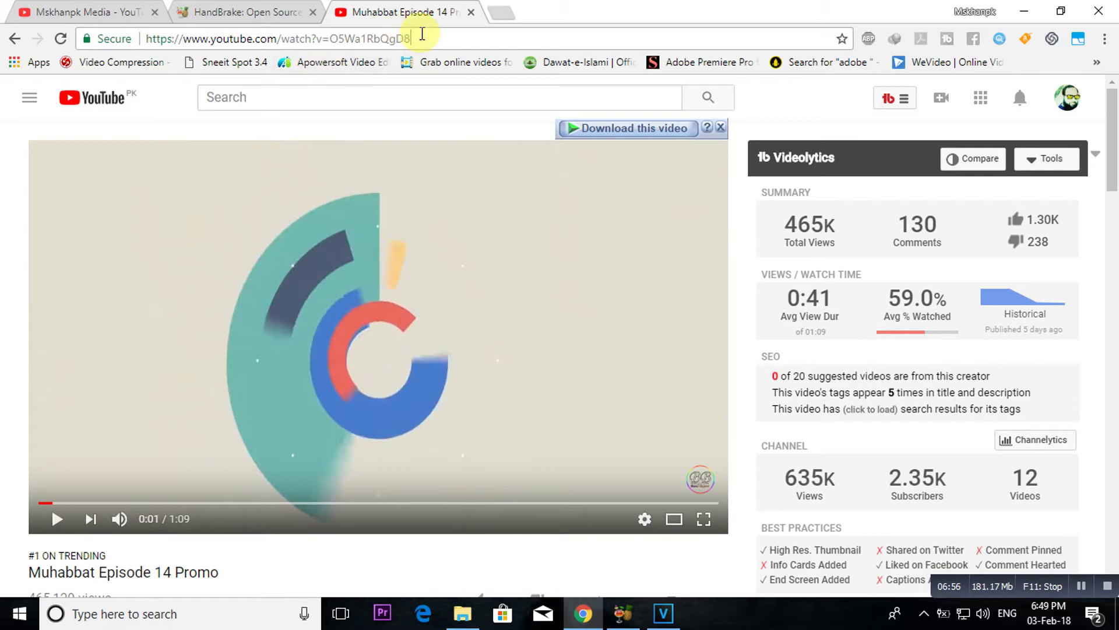
{"action": "left_click", "coordinate": [422, 33]}
{"action": "key", "text": "ctrl+c"}
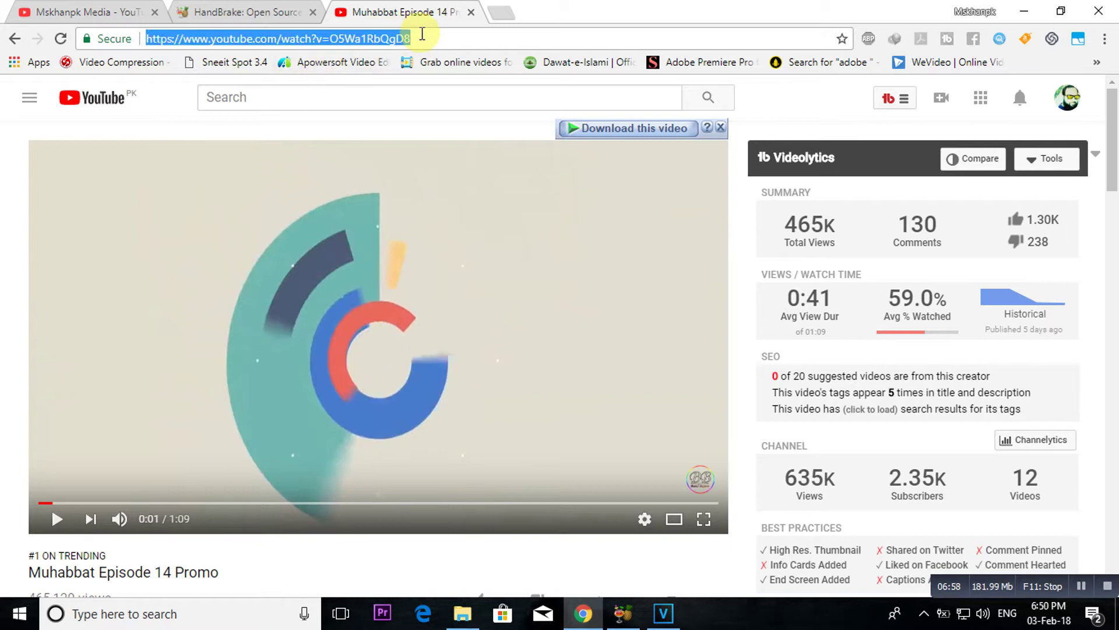
{"action": "left_click", "coordinate": [500, 13]}
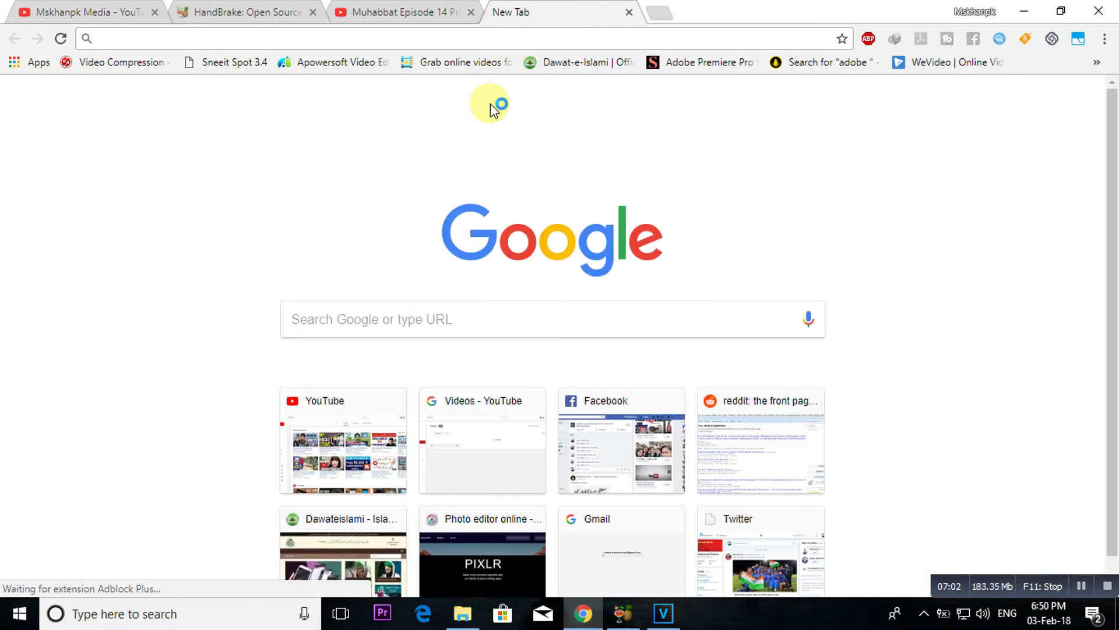
{"action": "key", "text": "ctrl+v"}
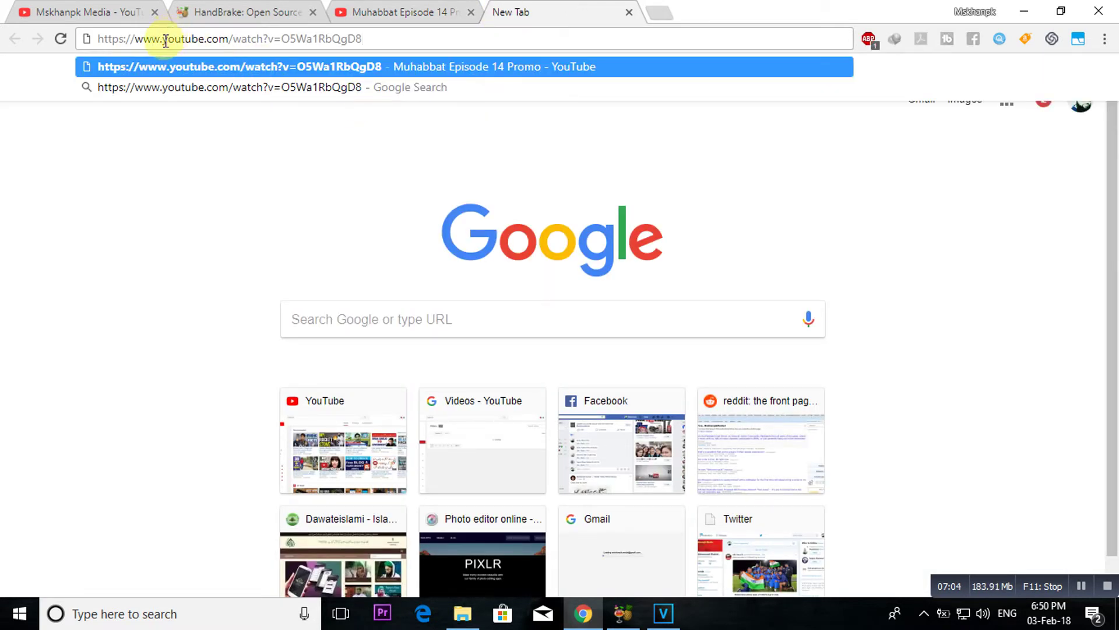
{"action": "type", "text": "ss"}
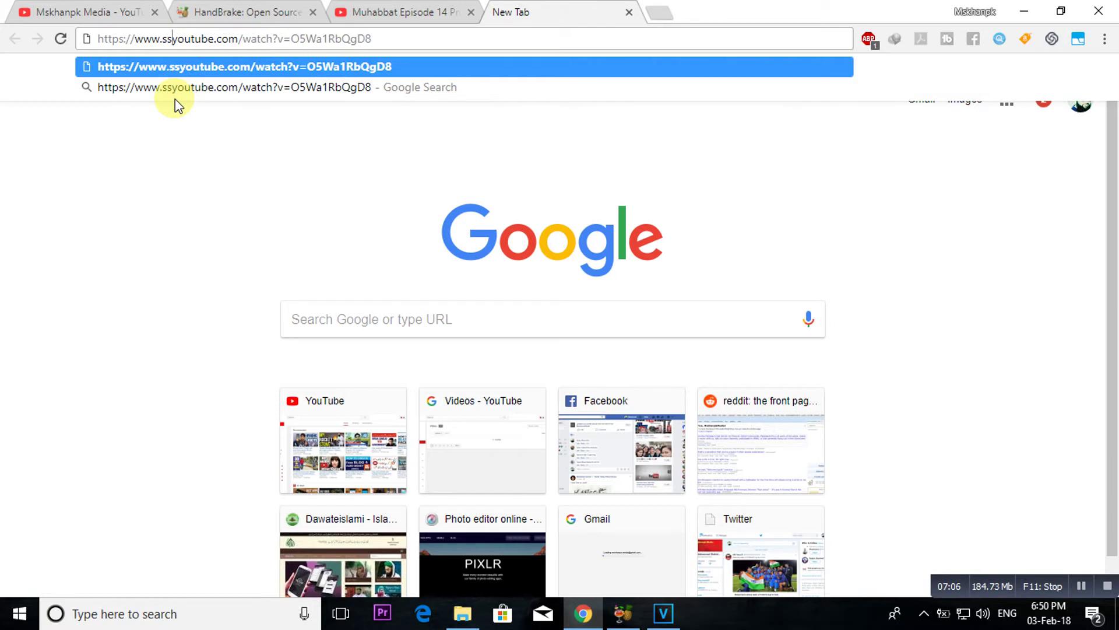
{"action": "key", "text": "Return"}
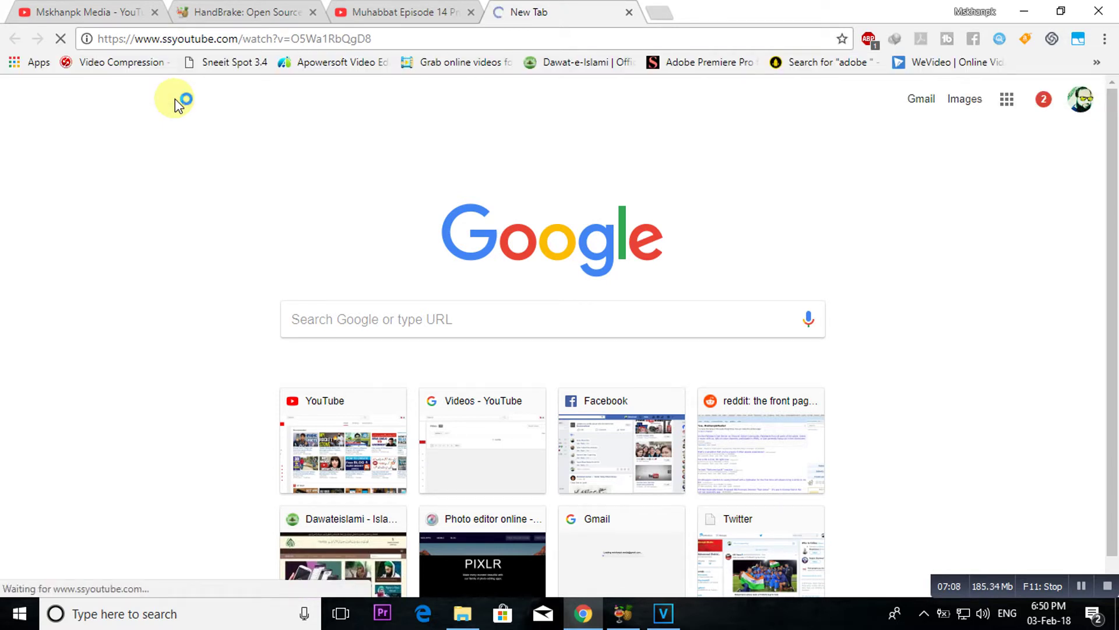